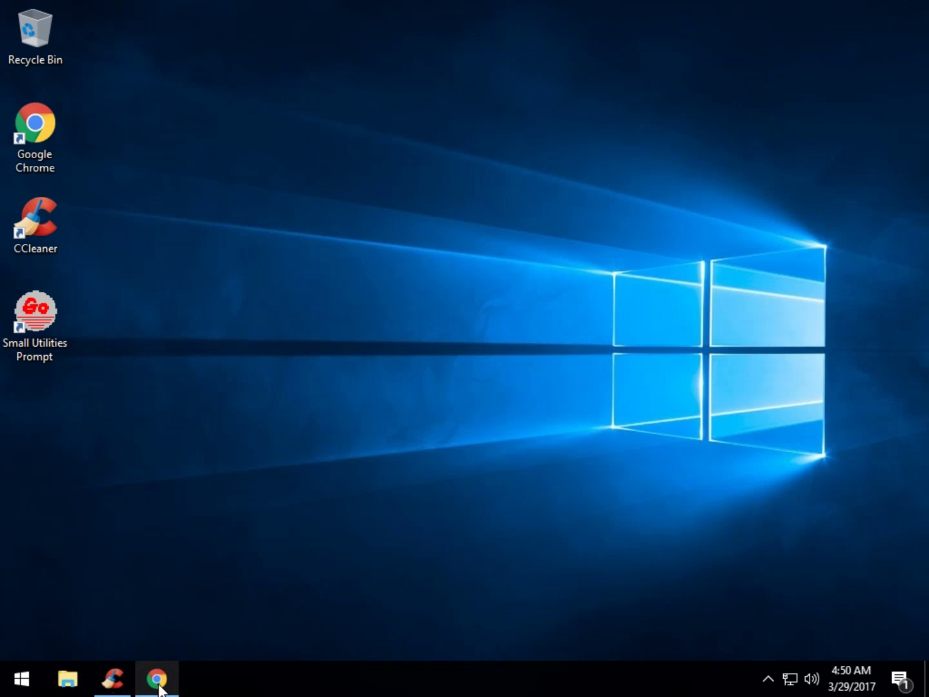
Visit the MajorGeeks 'Download CCleaner Standard' page in Chrome, then close the browser
mouse_move(159, 685)
click(162, 601)
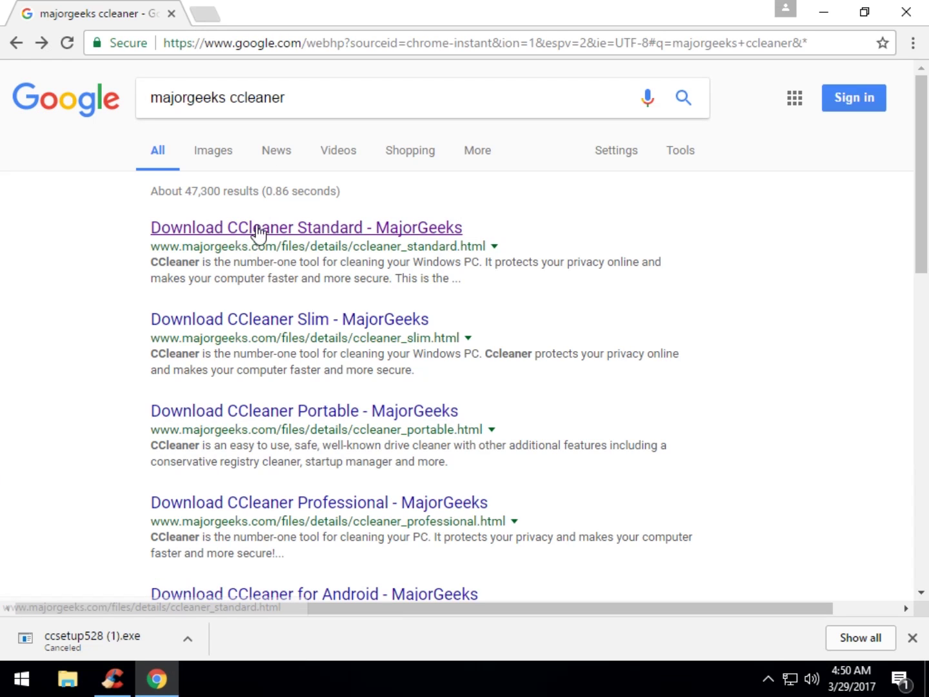
click(293, 231)
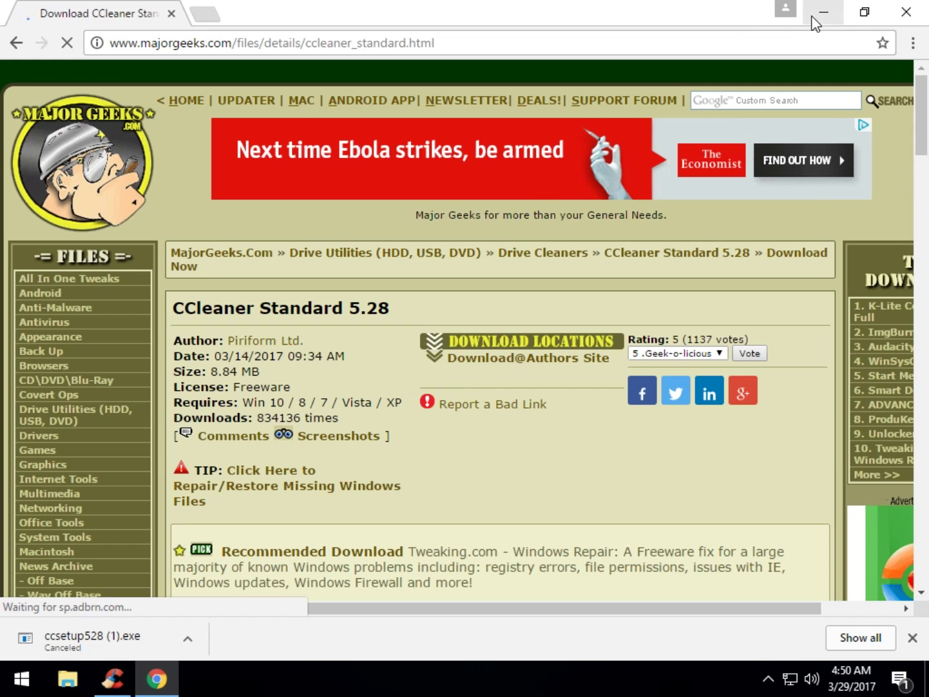
click(899, 13)
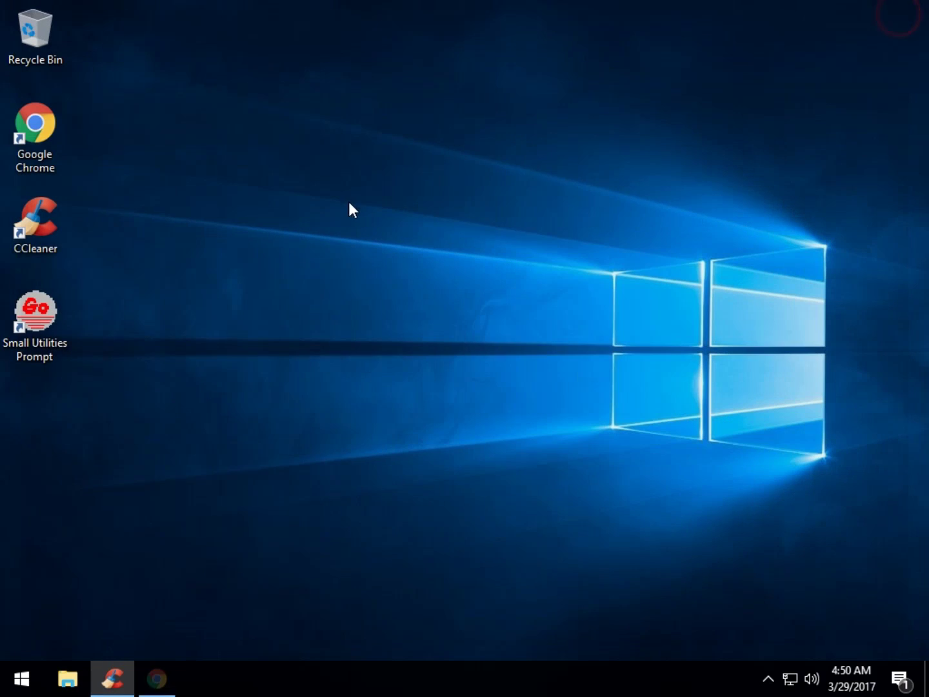
Launch CCleaner and run the cleaner, turning off the permanent-delete warning for future runs
double_click(46, 224)
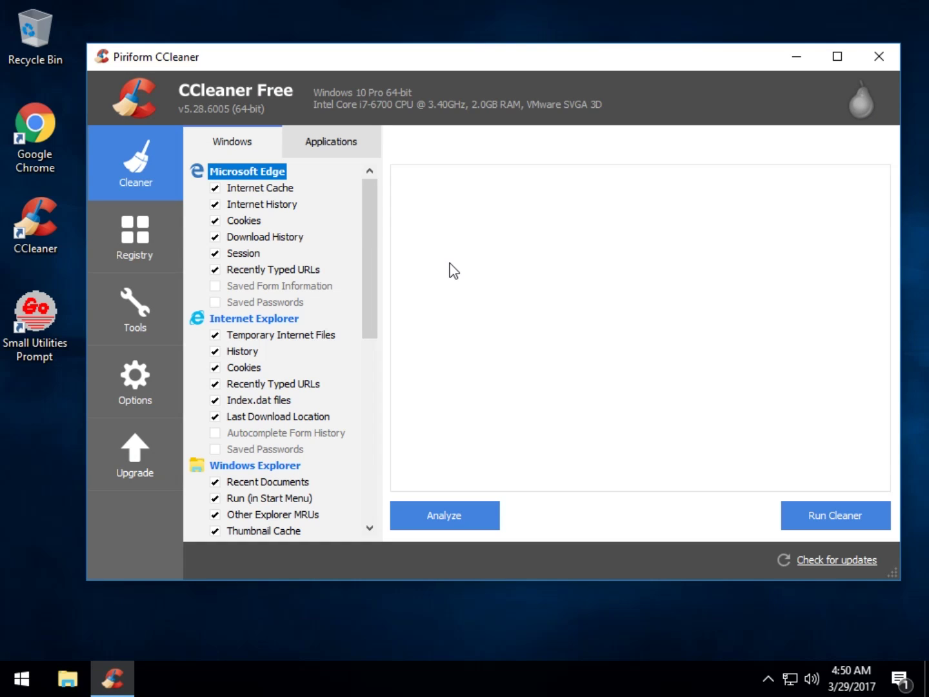
click(837, 513)
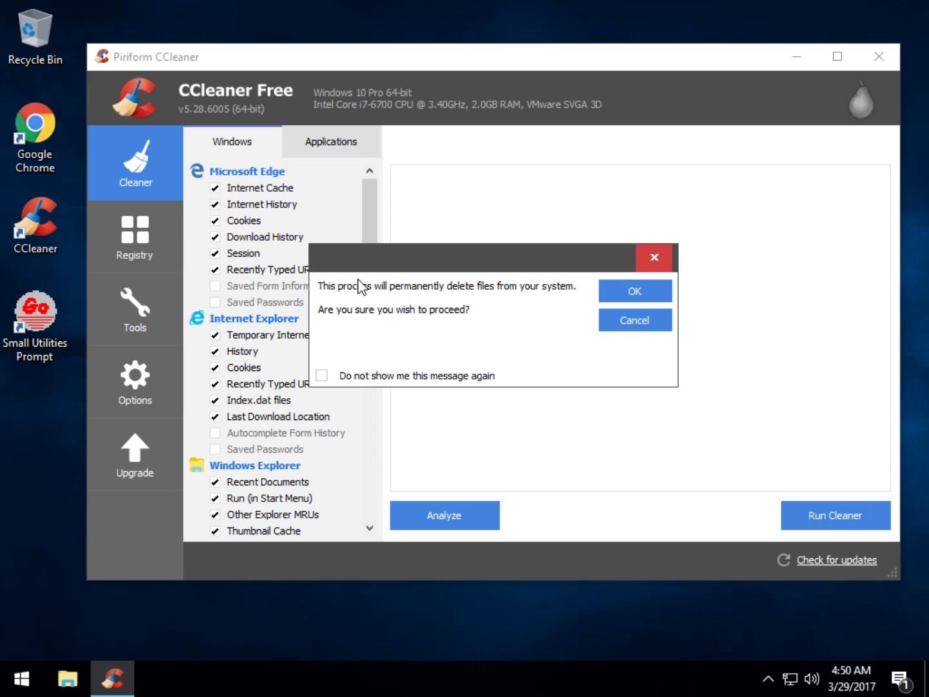
click(375, 377)
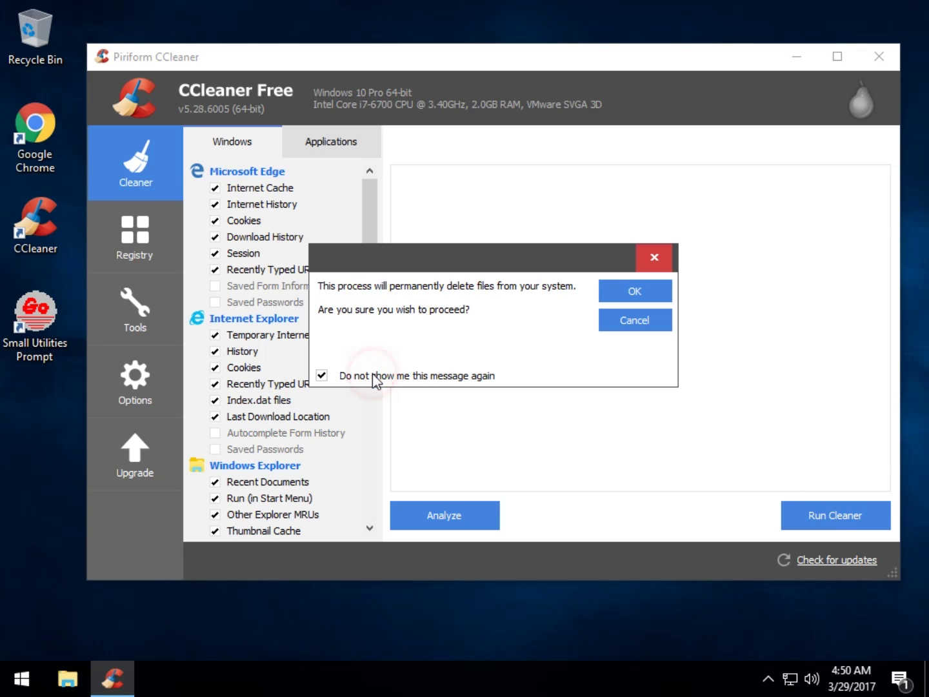
click(623, 292)
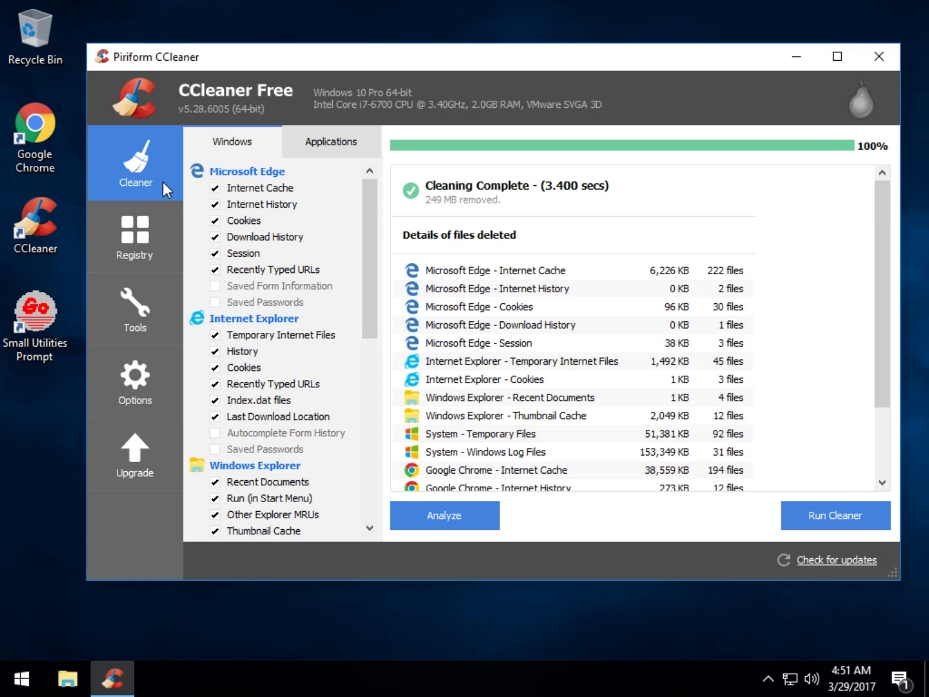
Open Tools > Startup in CCleaner and select the CCleaner Monitoring entry
click(132, 322)
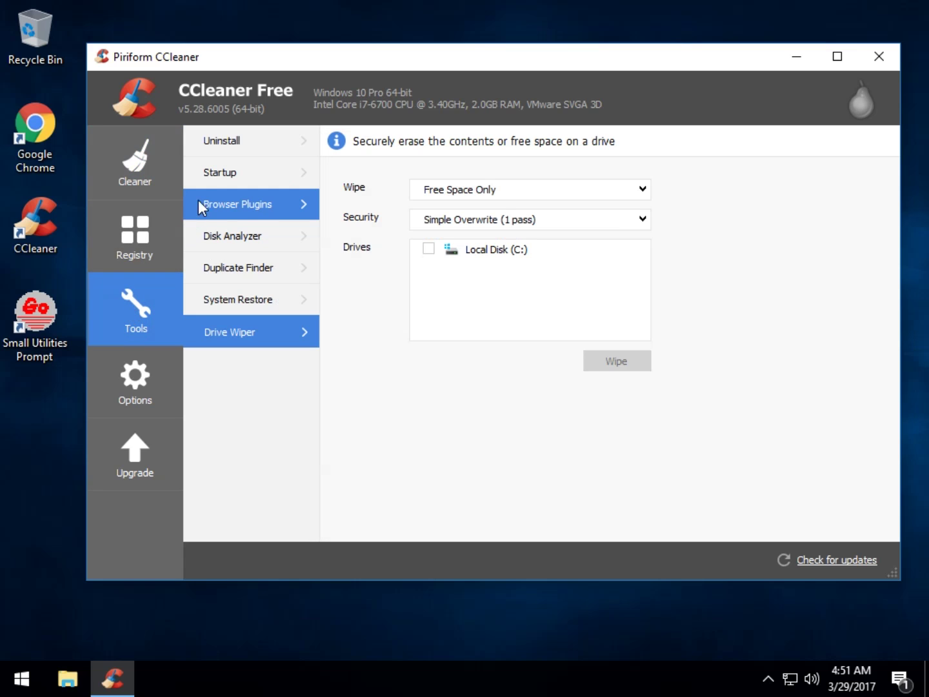
click(225, 176)
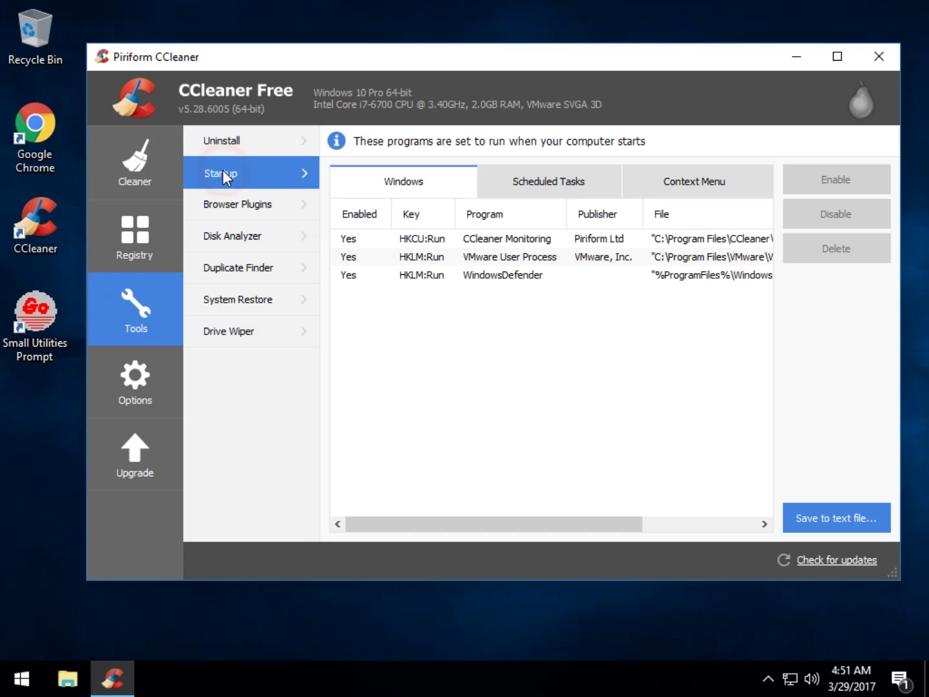
click(768, 680)
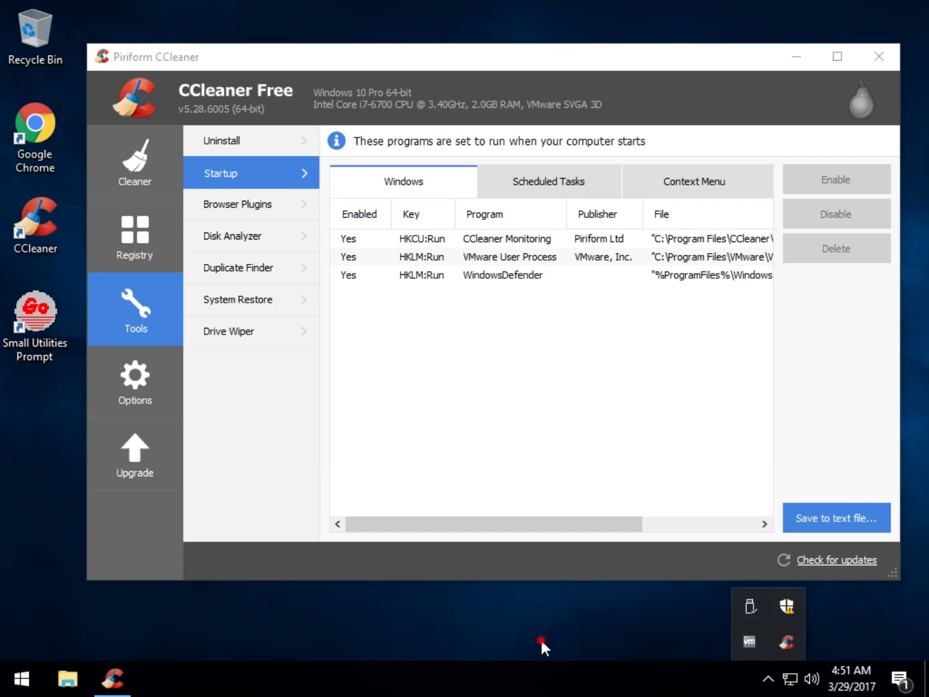
click(519, 241)
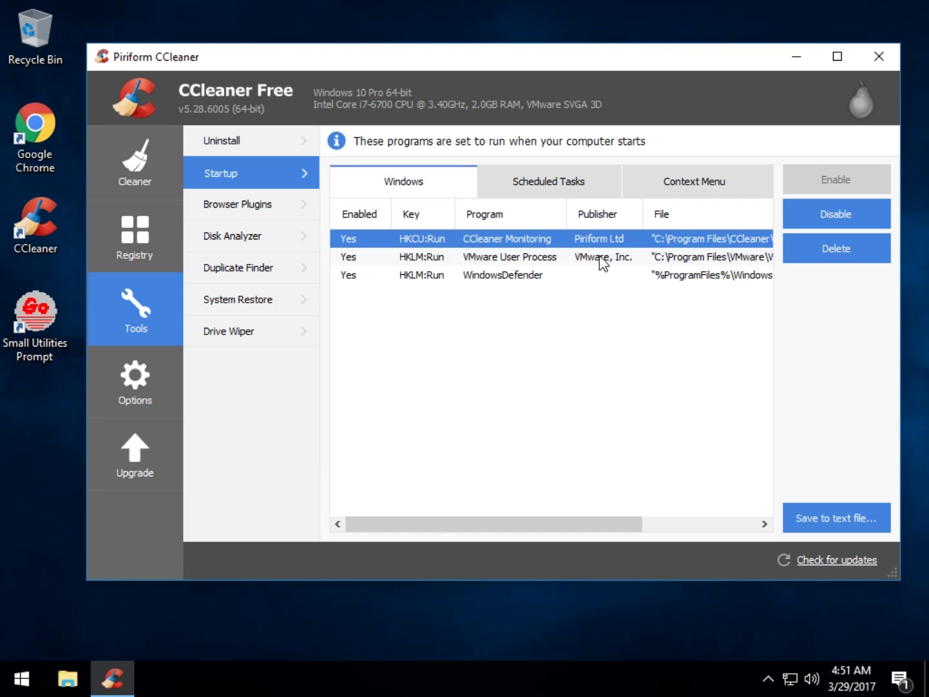
Uncheck Enable system monitoring and Enable Active Monitoring in Options > Monitoring, then return to Cleaner
click(129, 686)
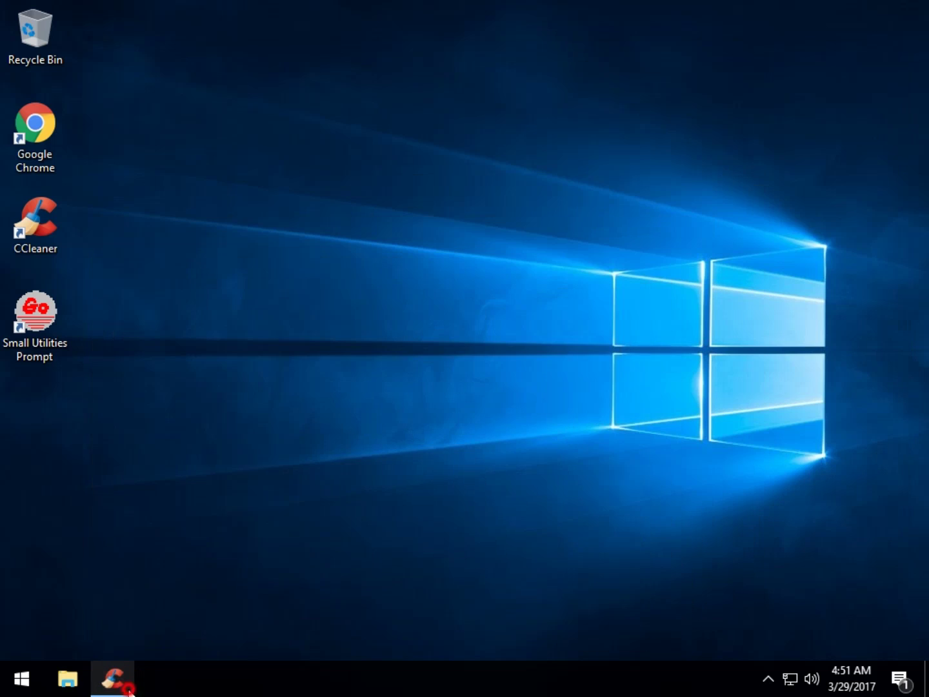
click(123, 683)
click(134, 381)
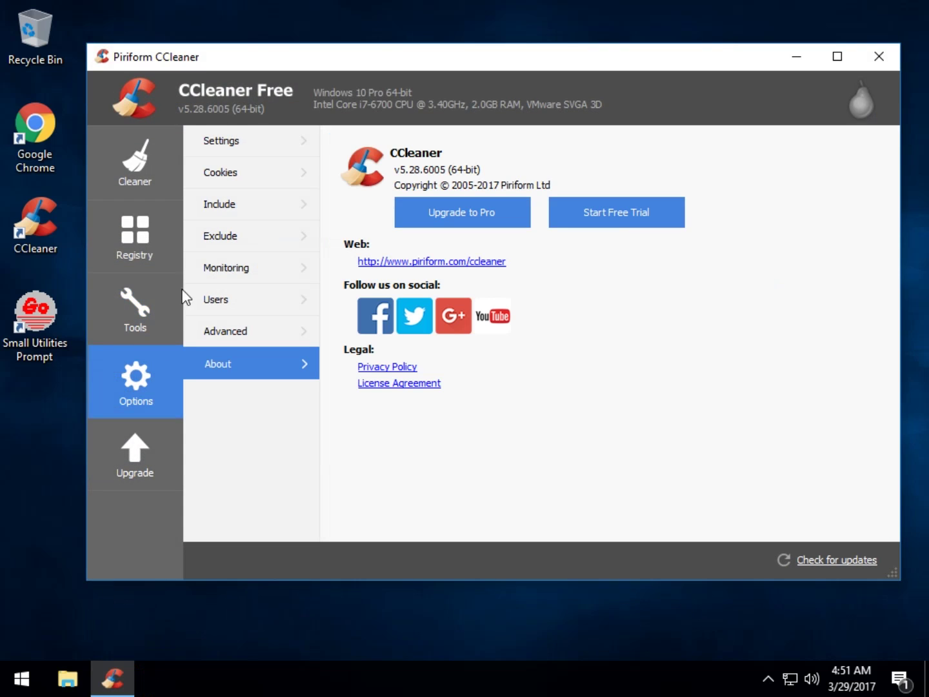
click(234, 269)
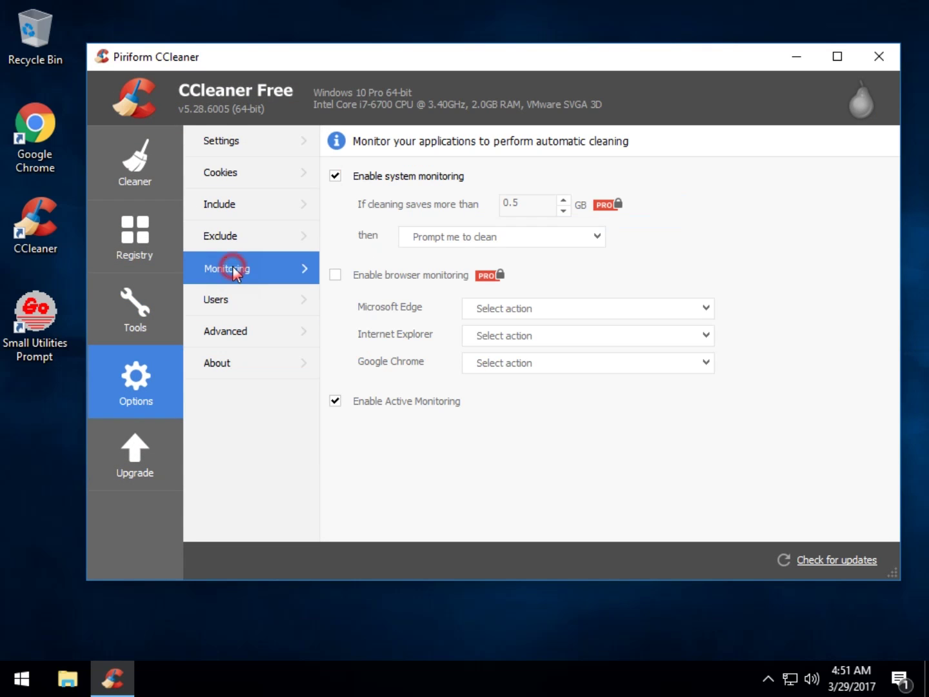
click(360, 405)
click(335, 403)
click(334, 175)
click(336, 403)
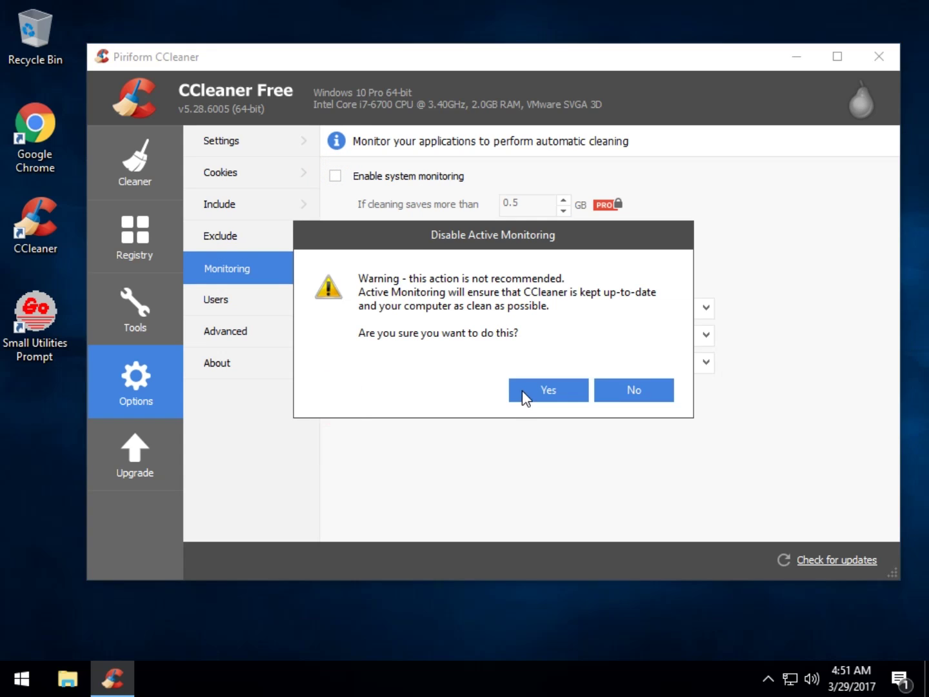
click(523, 389)
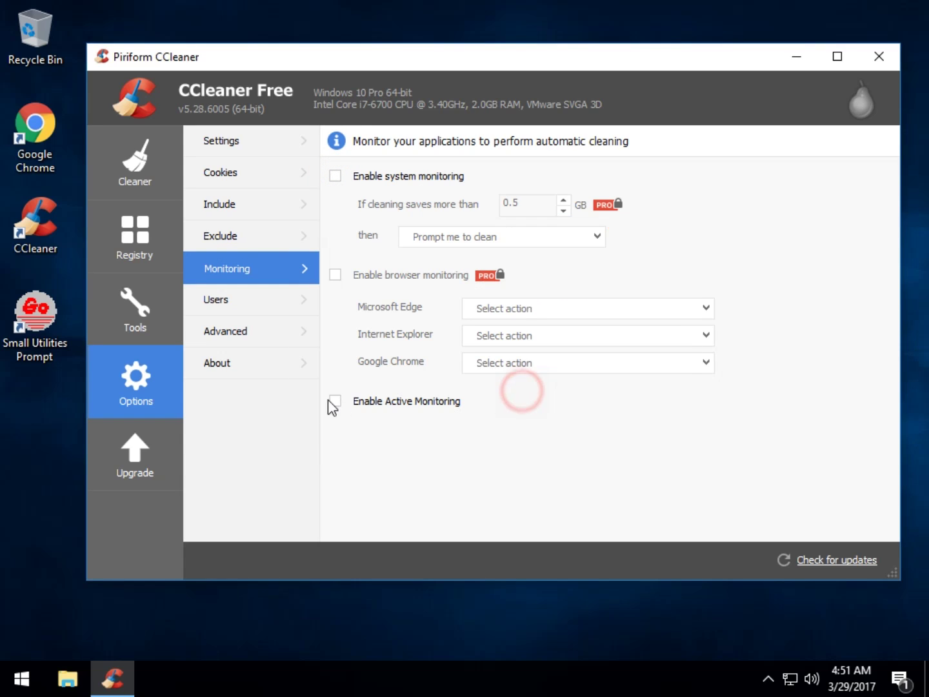
click(123, 168)
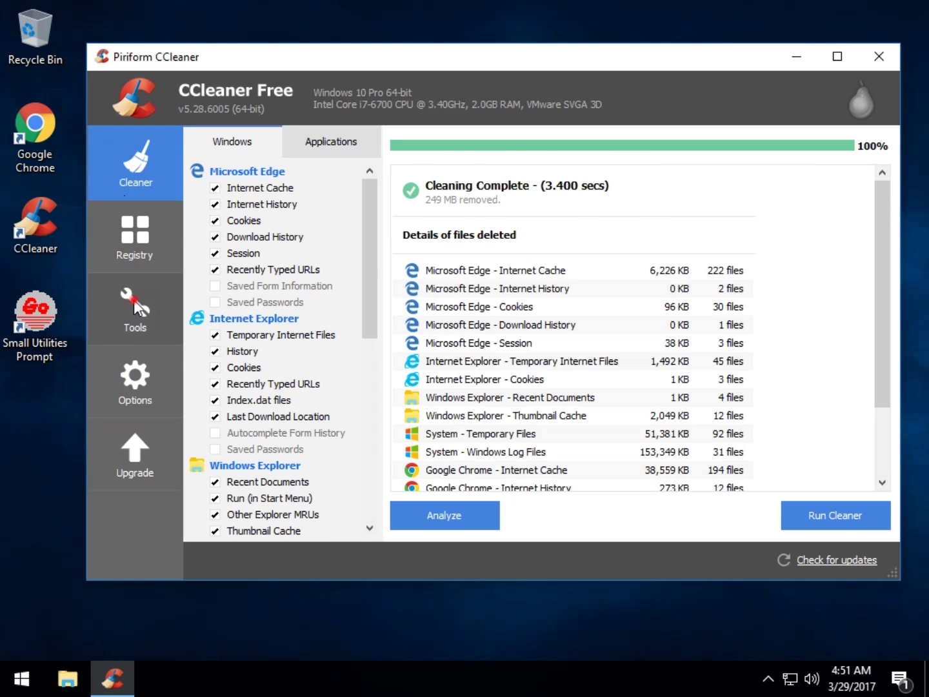
Select VMware User Process in the Startup list and launch Google Chrome
click(134, 300)
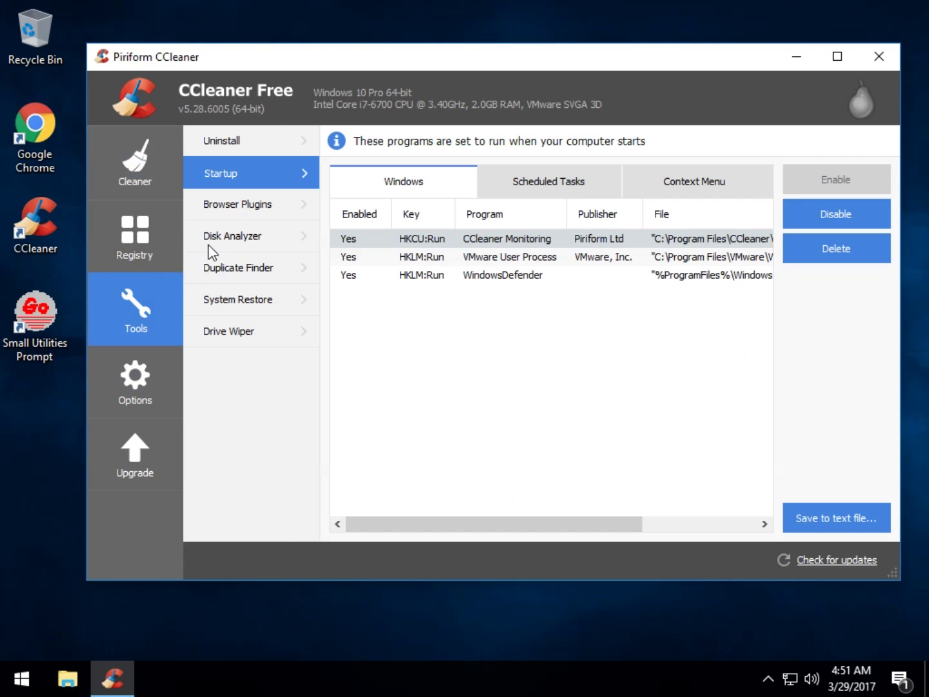
click(584, 257)
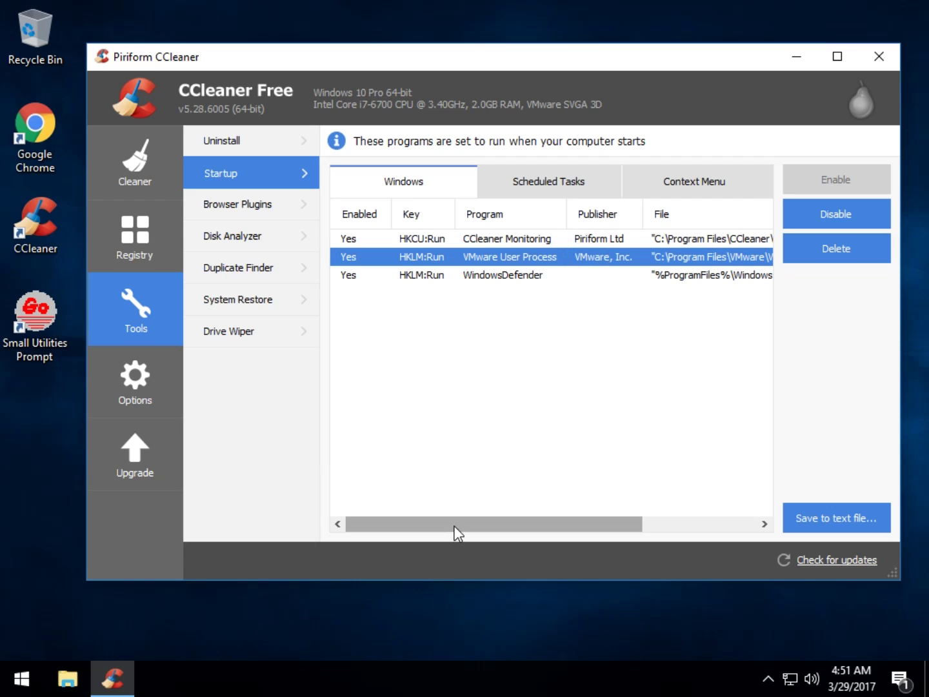
drag(454, 524, 416, 523)
double_click(49, 164)
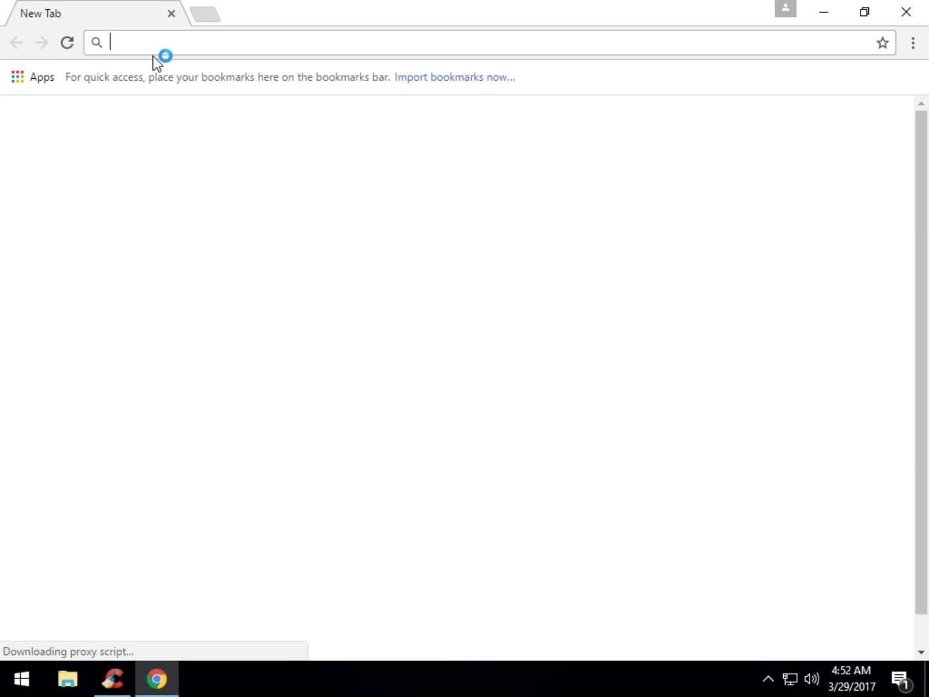
Search Google for 'vmware user process'
text(vmware)
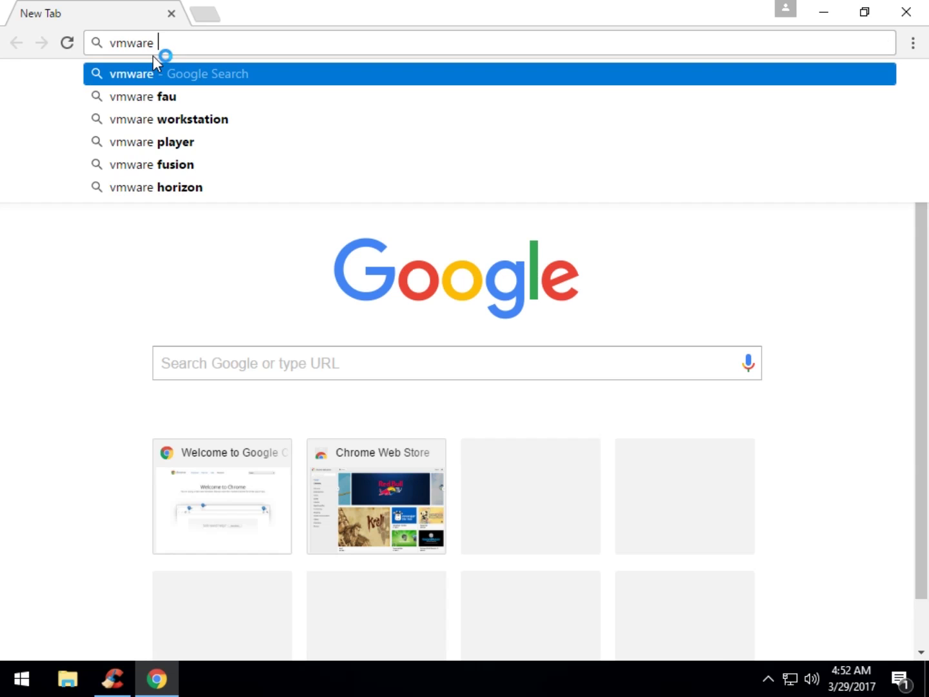
click(112, 678)
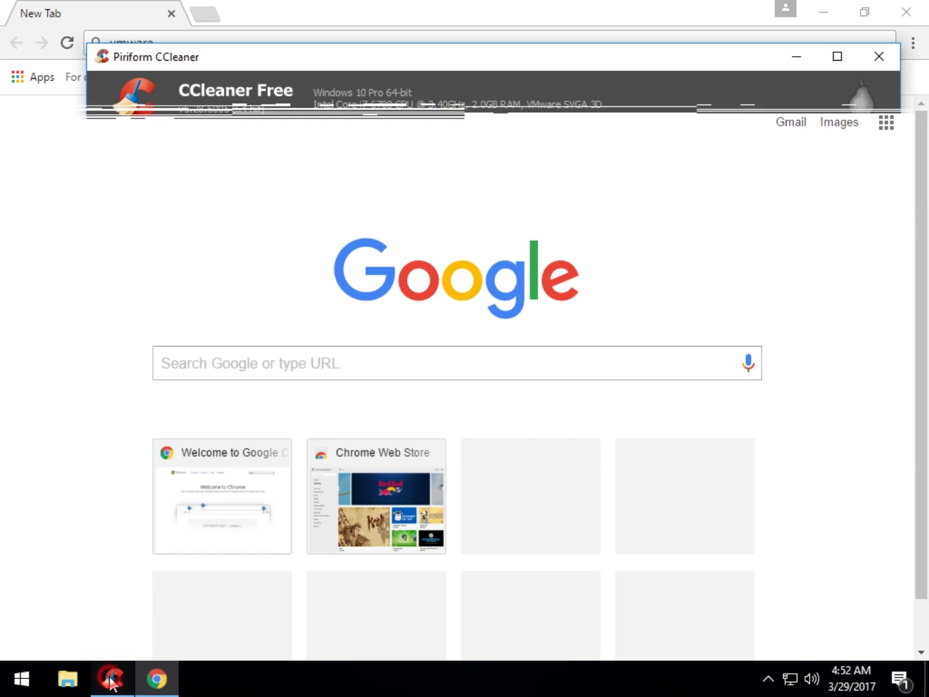
click(35, 126)
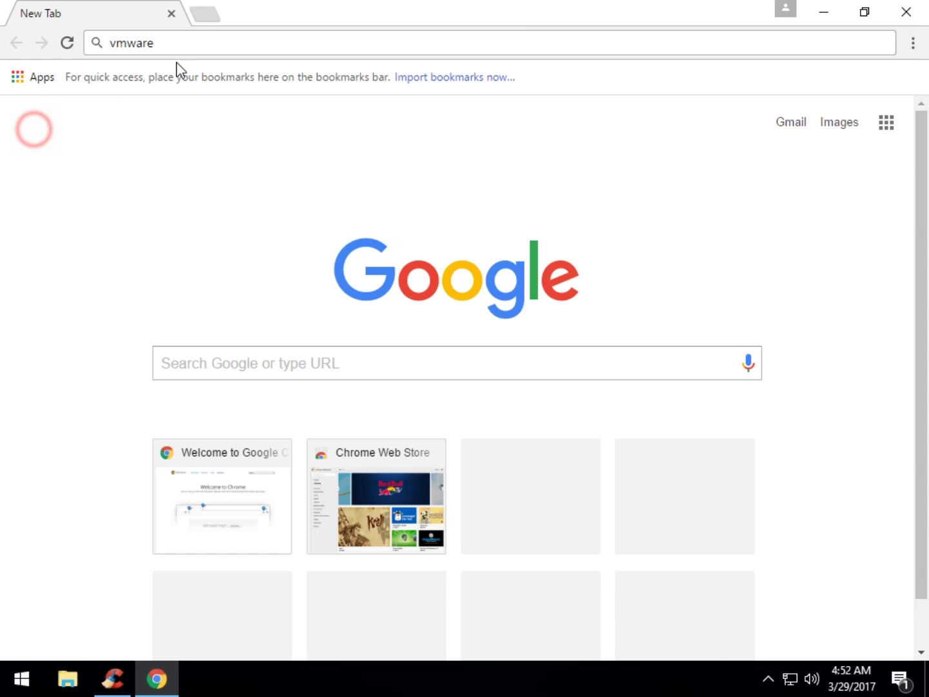
click(187, 43)
click(174, 55)
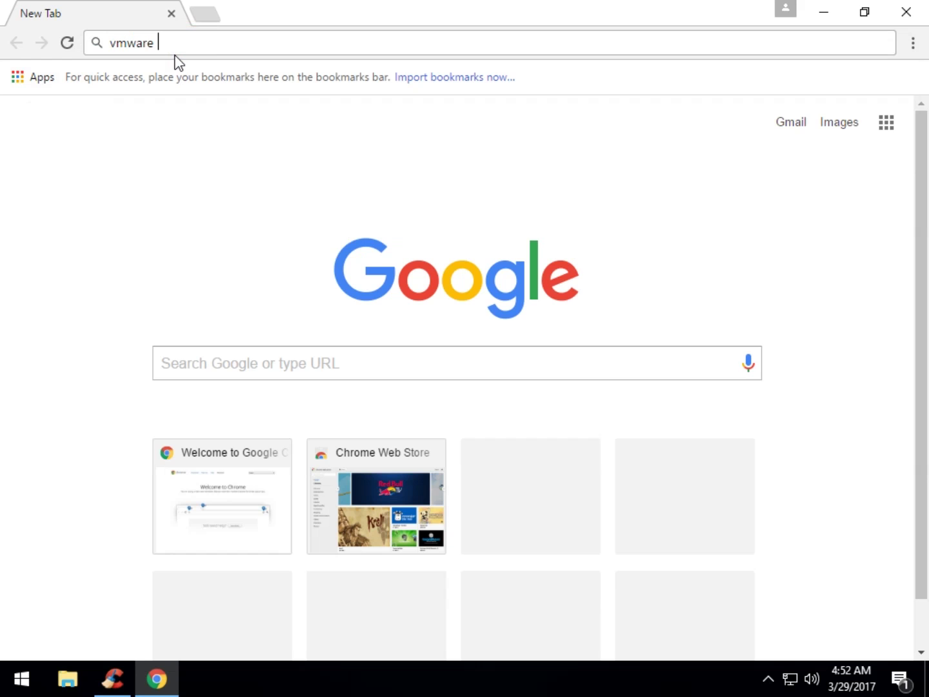
text(user process)
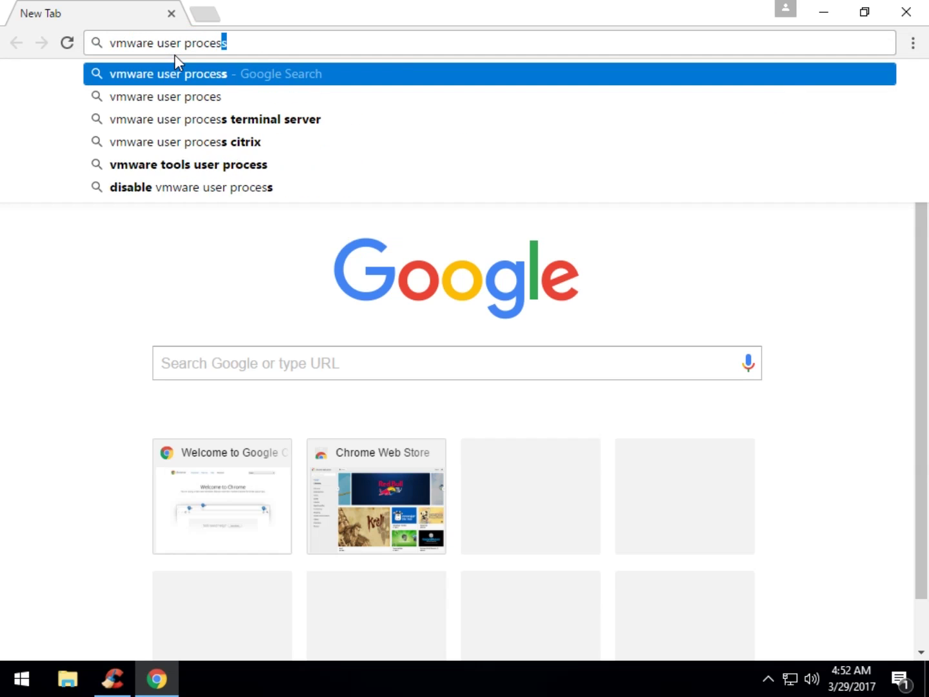
key(Return)
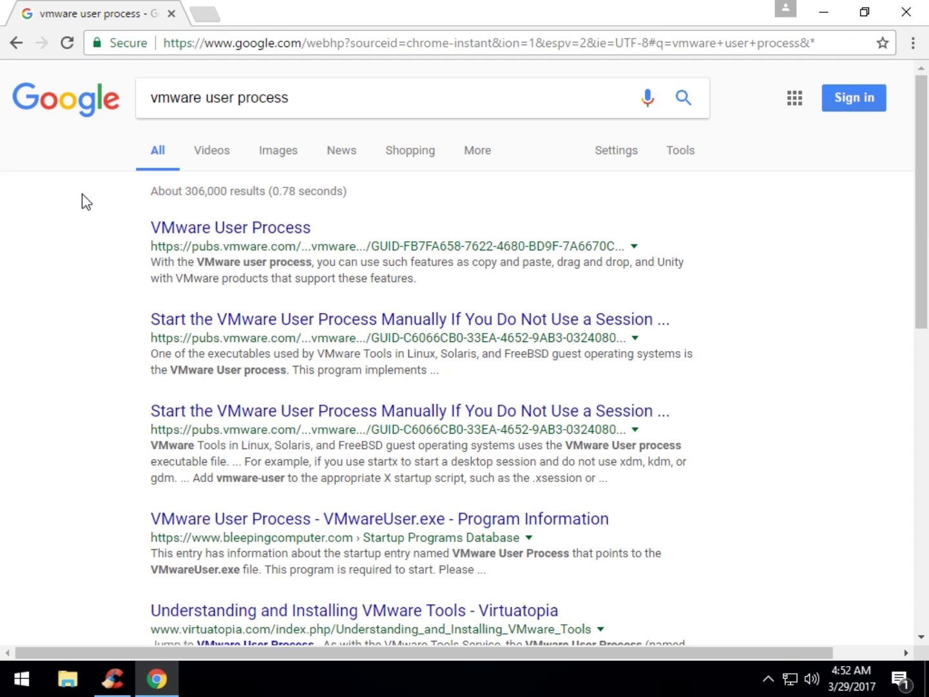
Open and read the VMware vSphere documentation page for VMware User Process
click(235, 231)
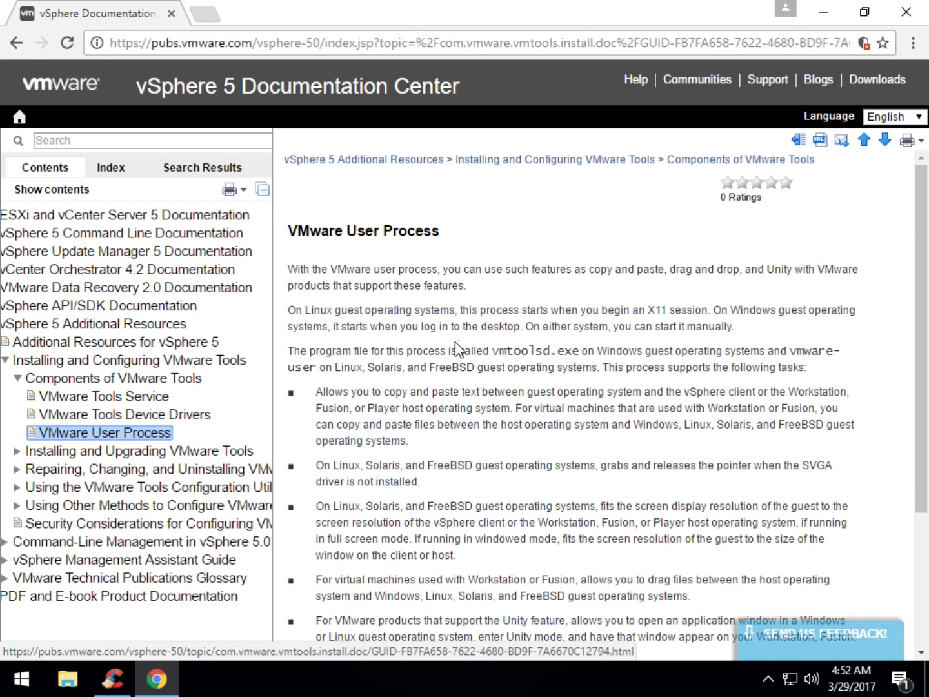
scroll(474, 334, down, 1)
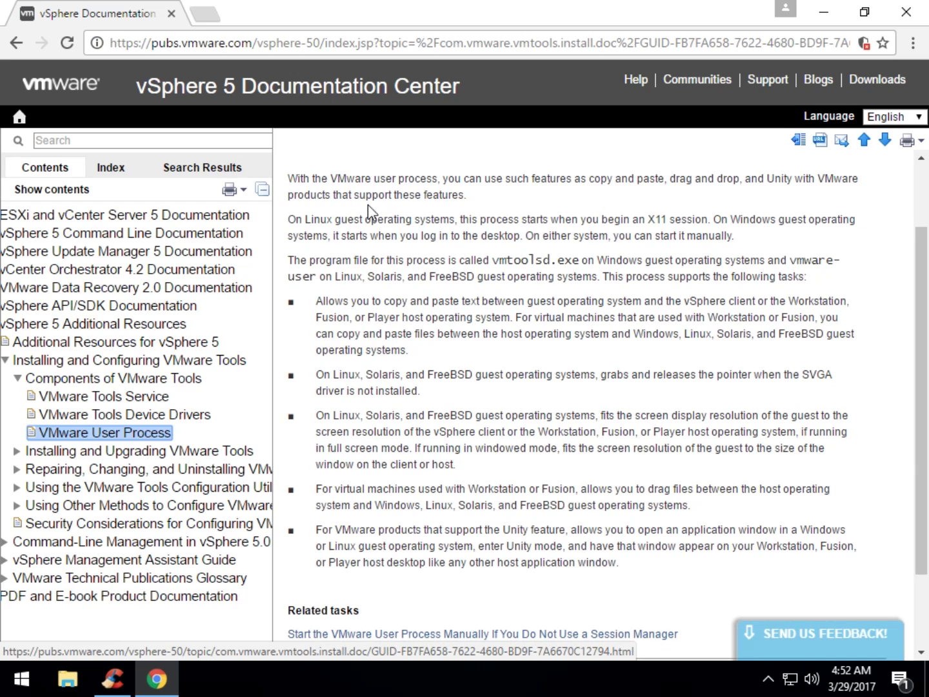
scroll(425, 316, down, 1)
scroll(431, 431, up, 2)
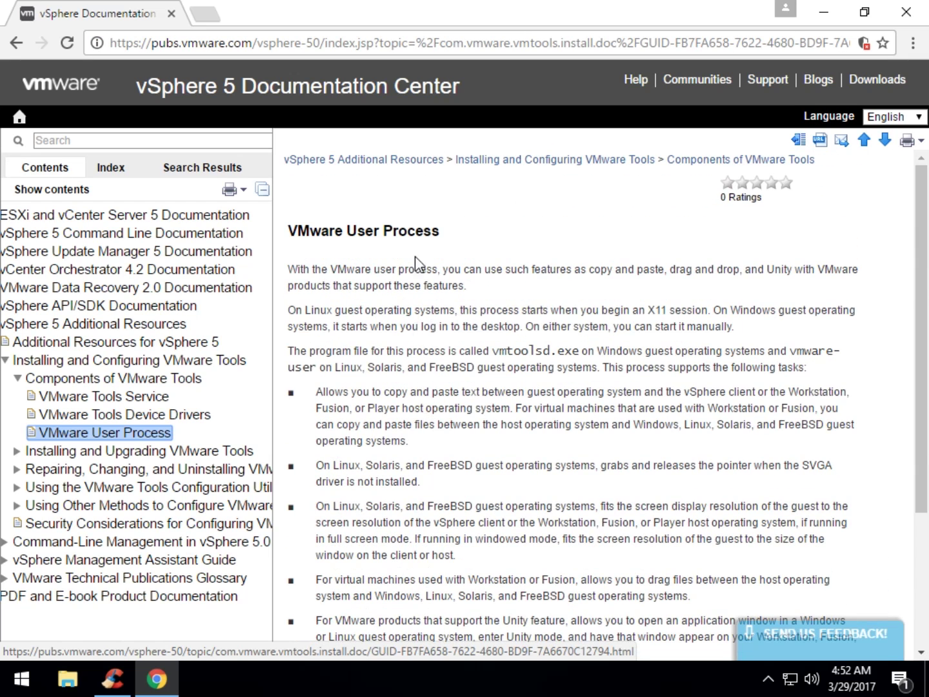
Minimize Chrome, select WindowsDefender in the startup list, and view the Scheduled Tasks tab
click(823, 12)
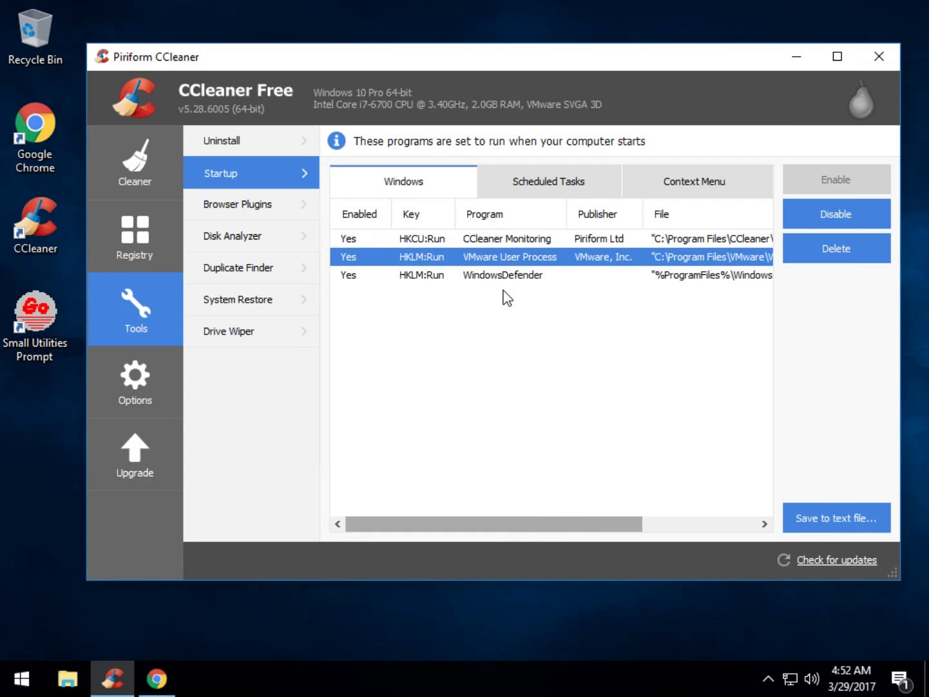
click(524, 276)
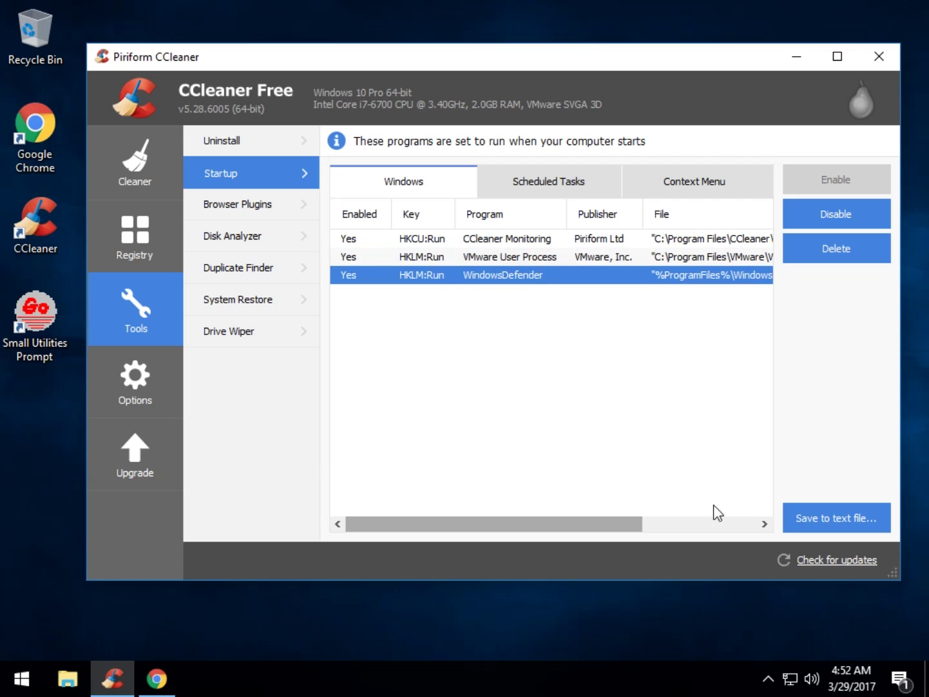
click(247, 244)
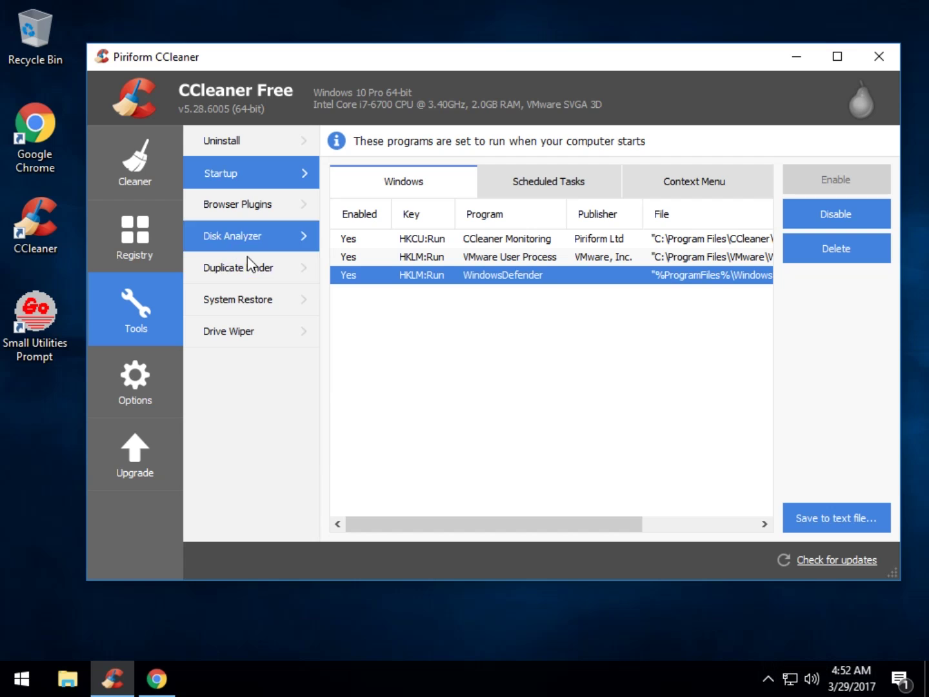
click(578, 183)
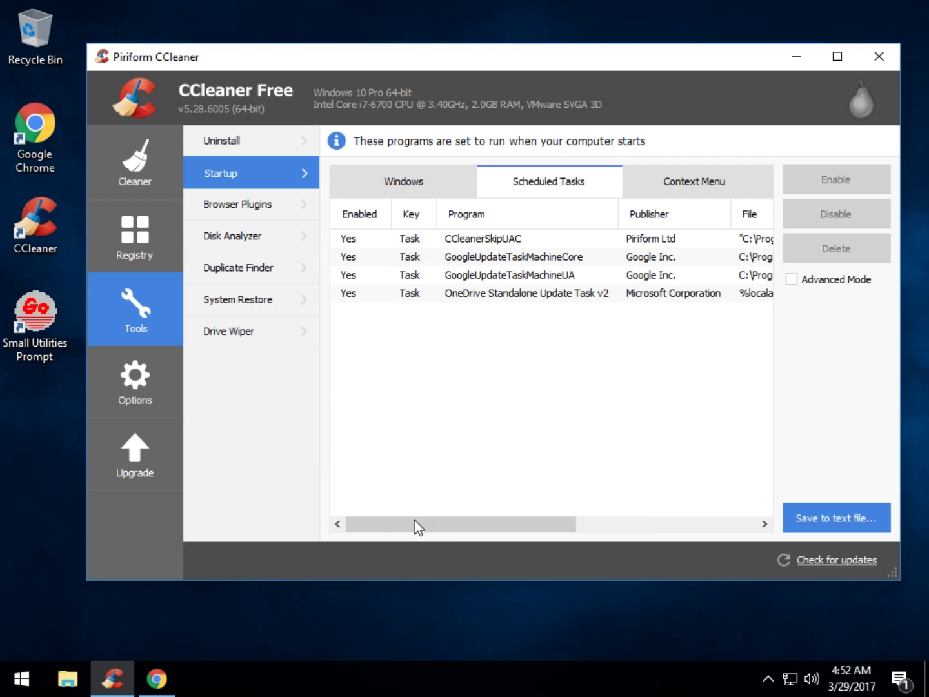
Select OneDrive Standalone Update Task v2 among the scheduled tasks and disable it
drag(414, 519, 387, 529)
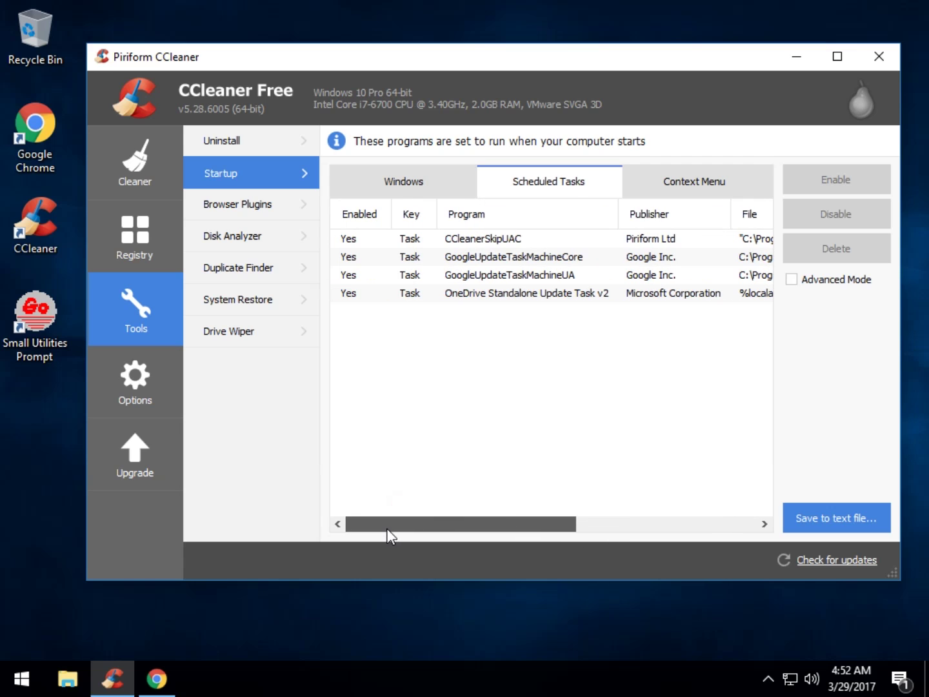
click(536, 257)
click(529, 277)
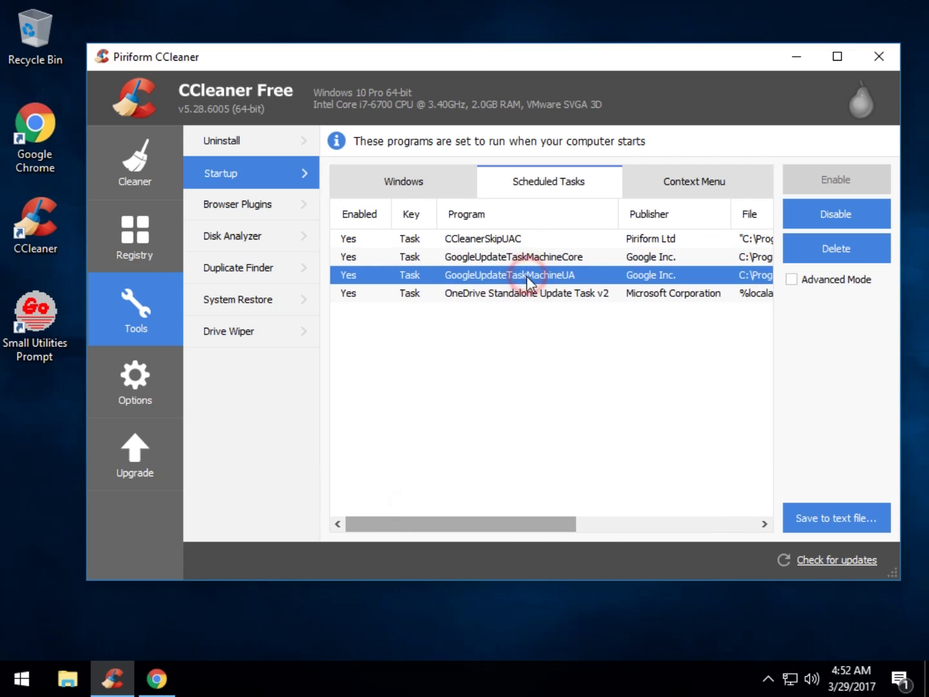
click(516, 293)
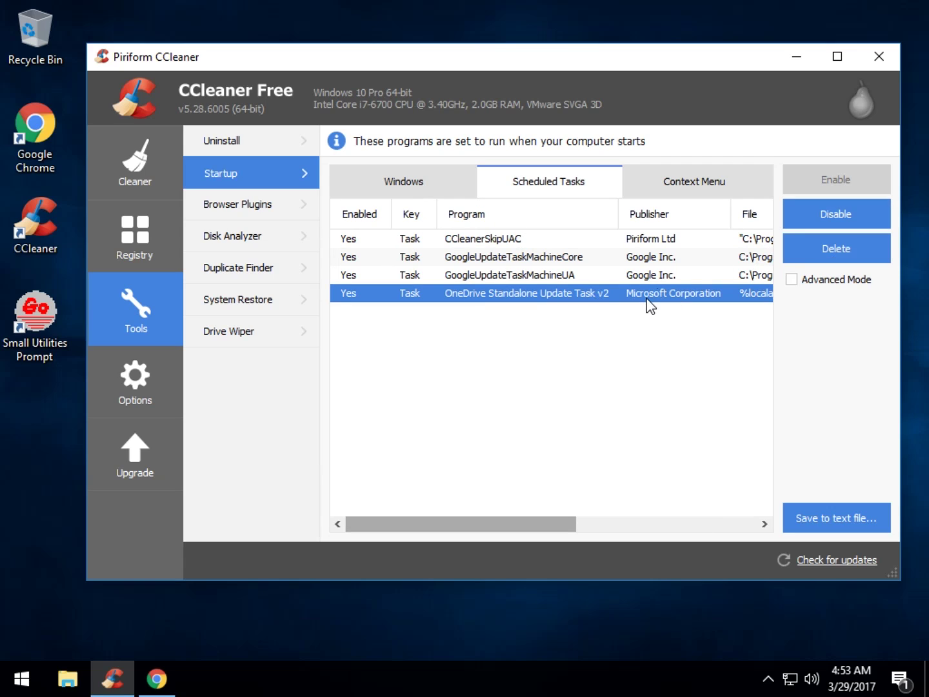
click(831, 215)
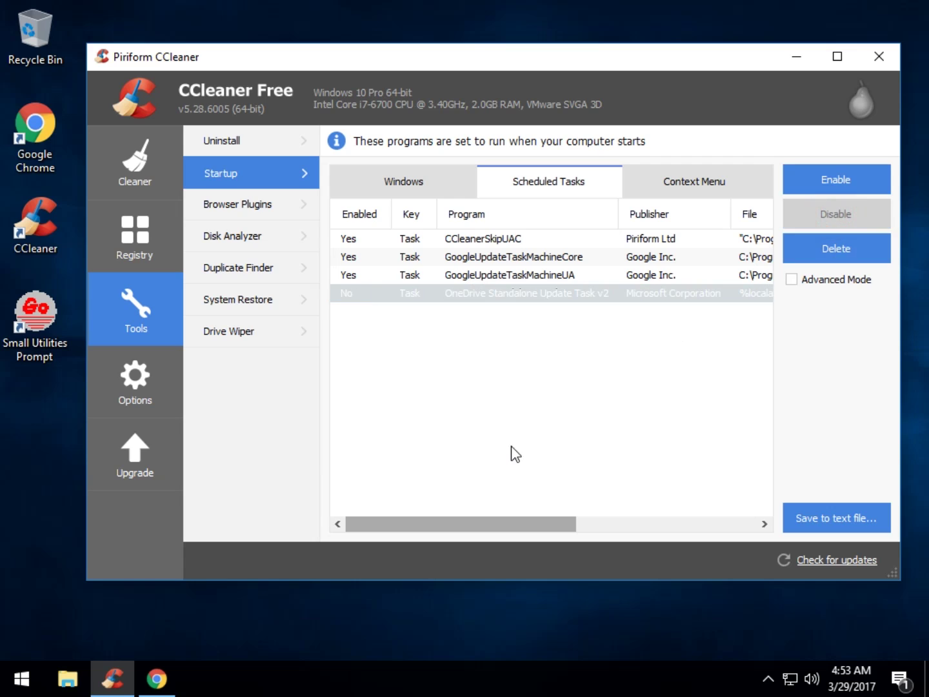
Re-enable the OneDrive update task, then delete it permanently
click(494, 295)
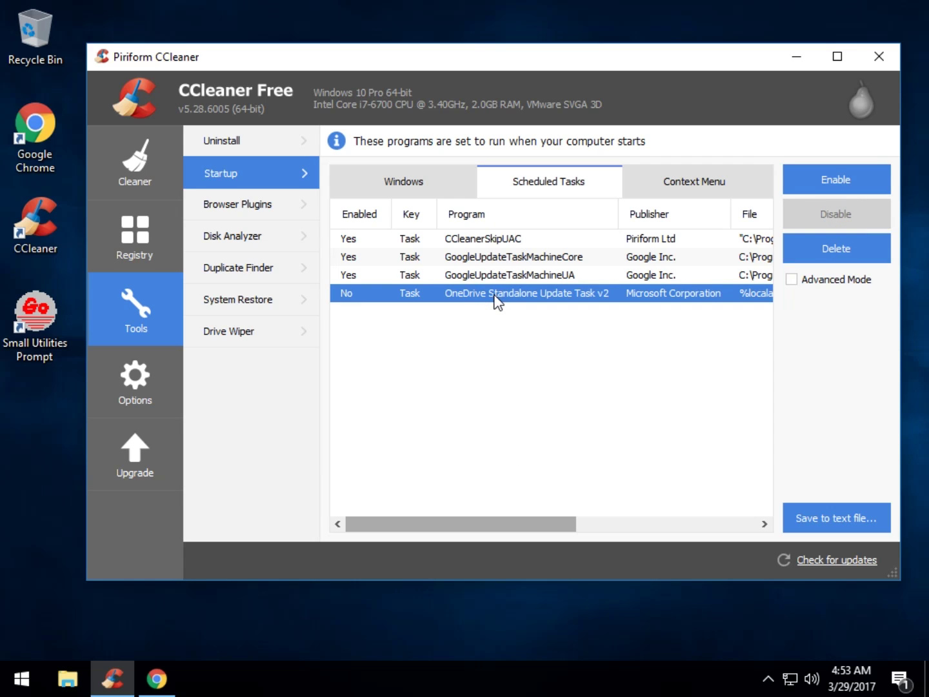
click(498, 275)
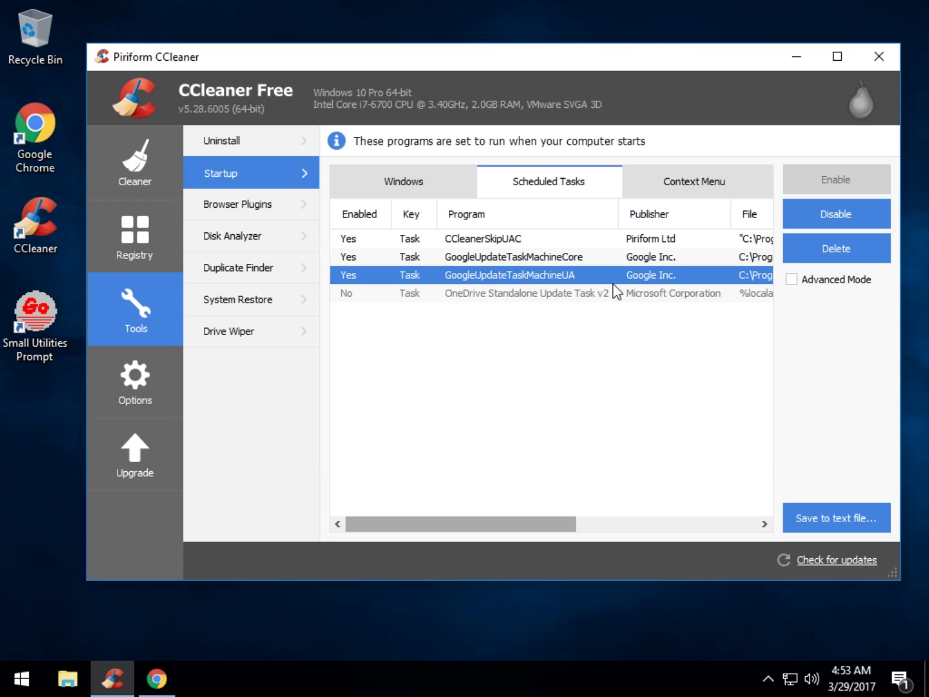
click(531, 293)
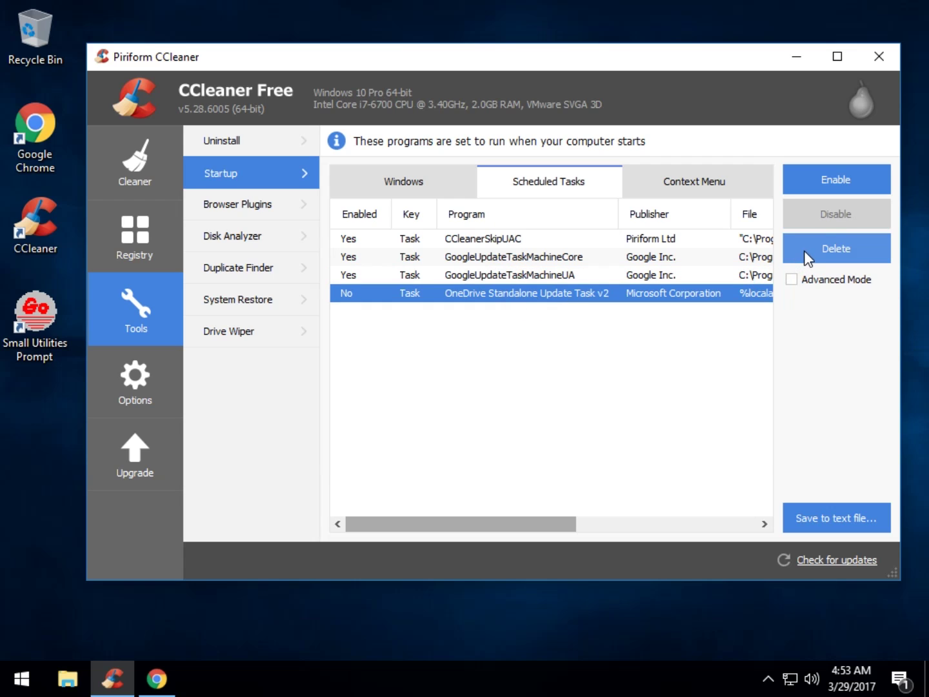
click(839, 177)
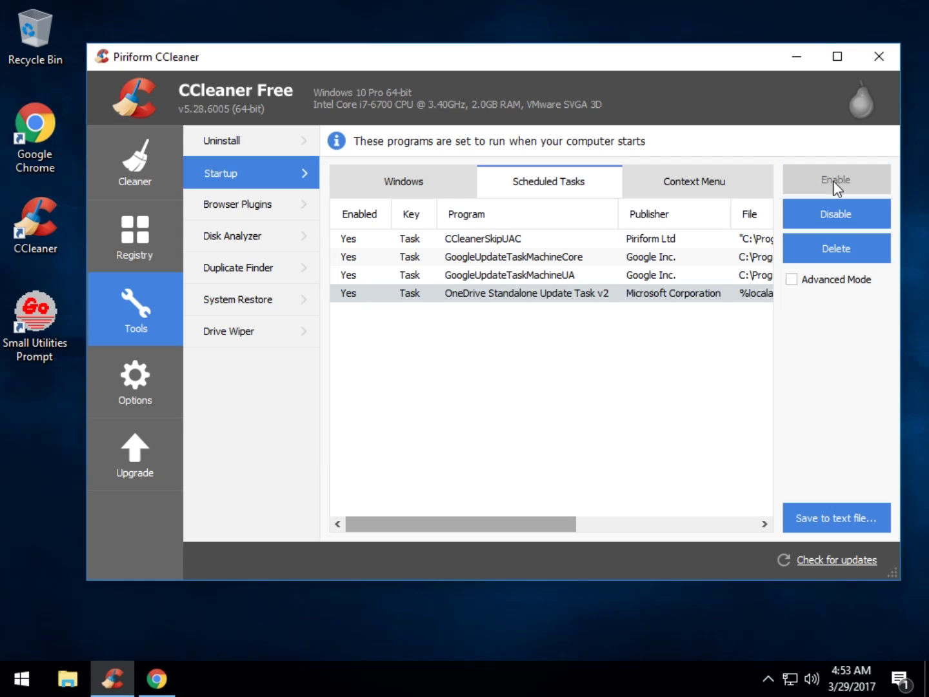
click(557, 294)
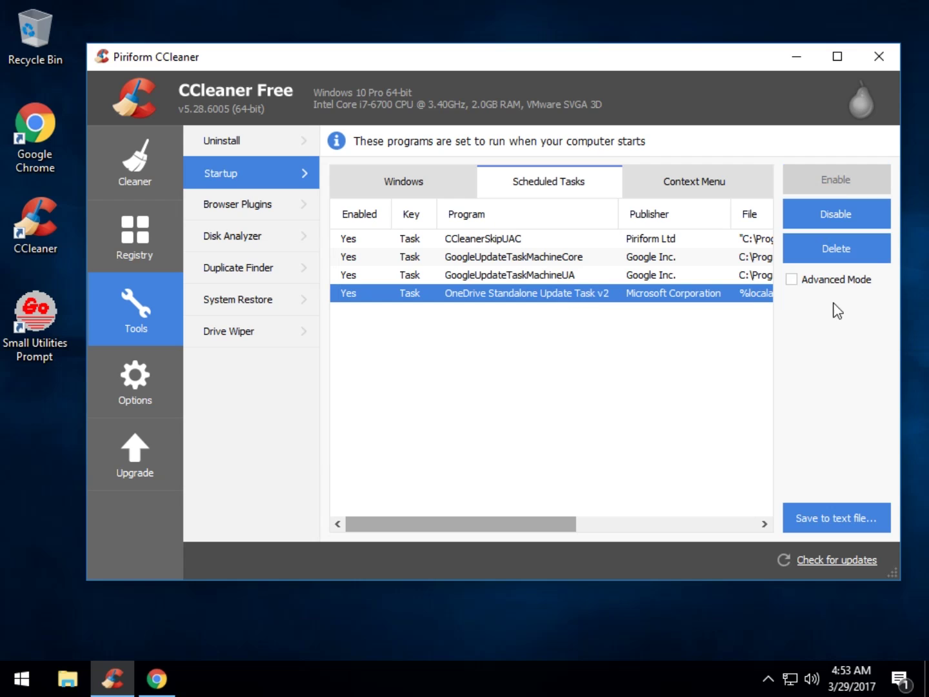
click(857, 251)
click(532, 373)
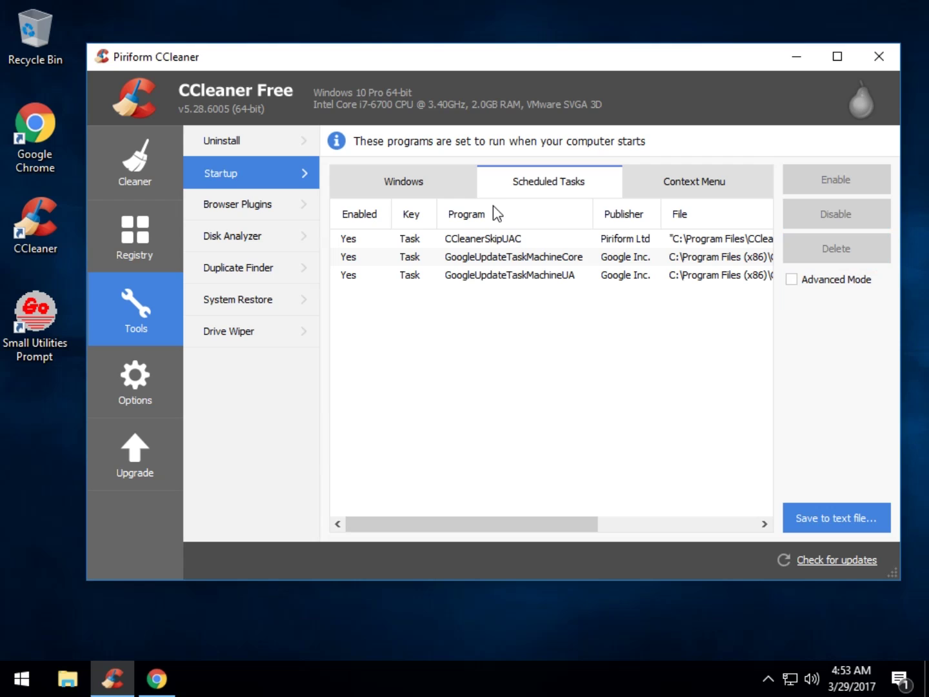
View the Context Menu tab's Powershell entries and briefly open File Explorer at Quick access
click(701, 174)
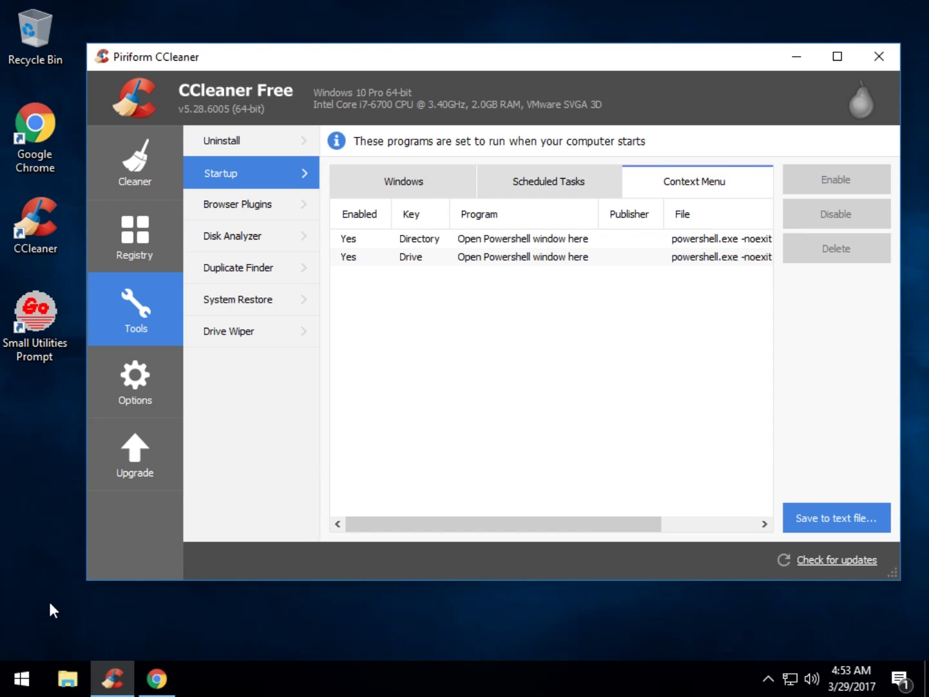
click(67, 676)
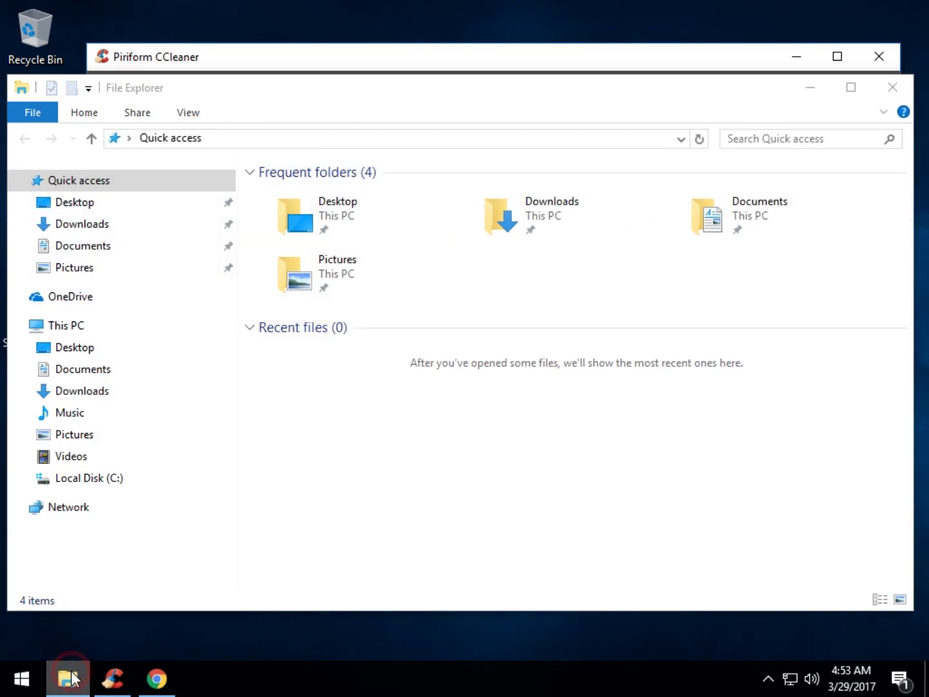
click(72, 677)
Open Local Disk (C:) in File Explorer and inspect the Windows folder's right-click menu
click(69, 676)
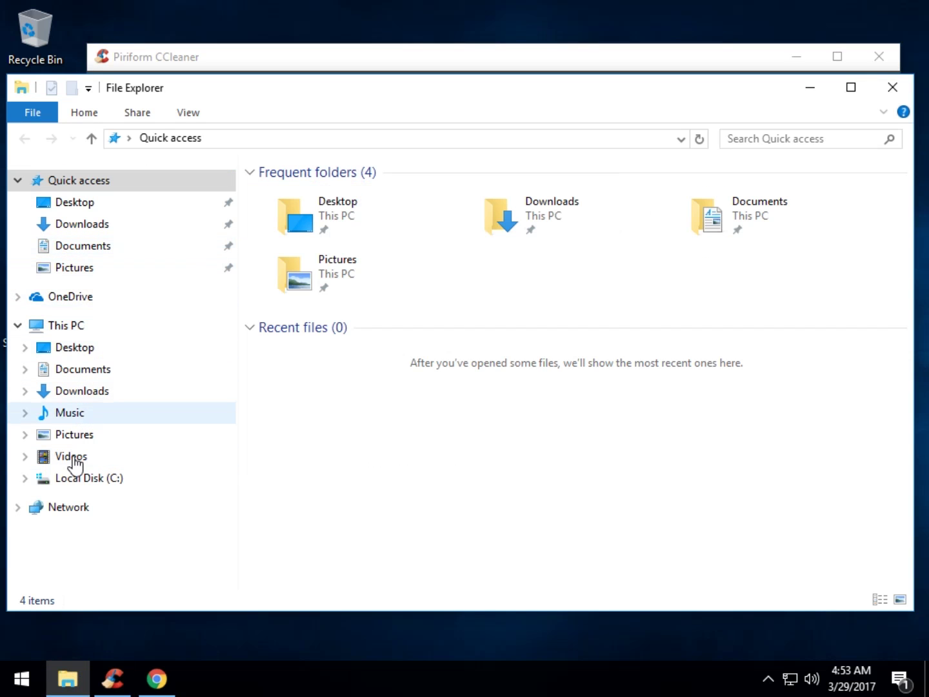
click(73, 484)
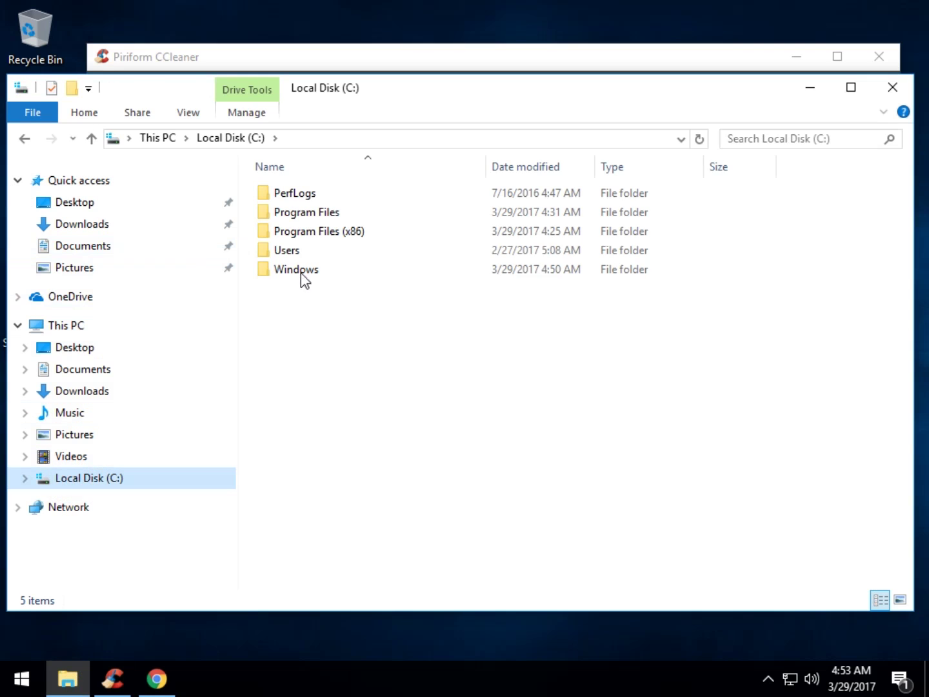
click(306, 270)
right_click(308, 274)
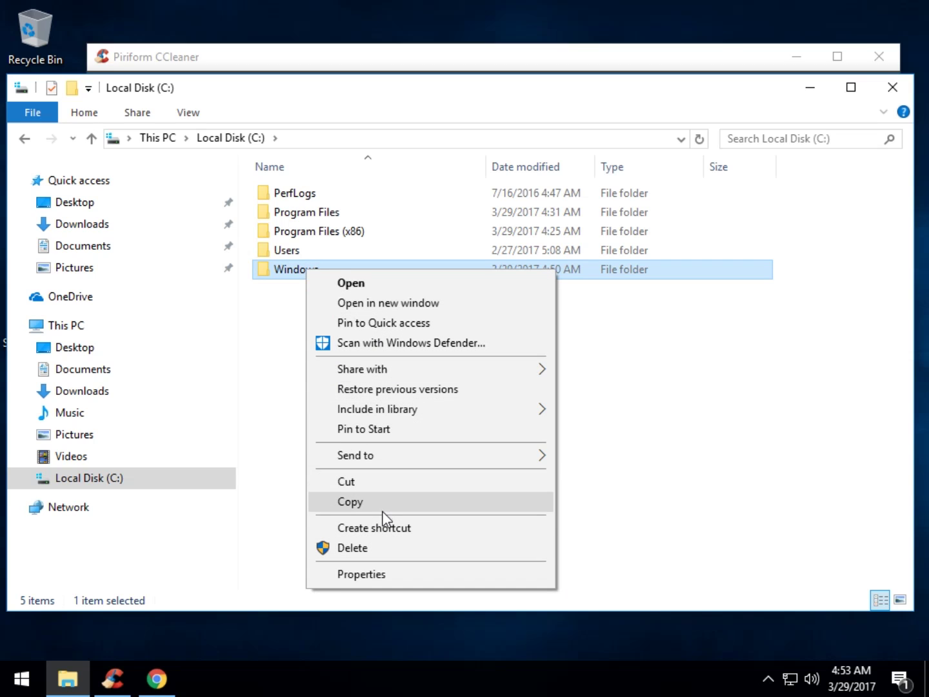
click(705, 470)
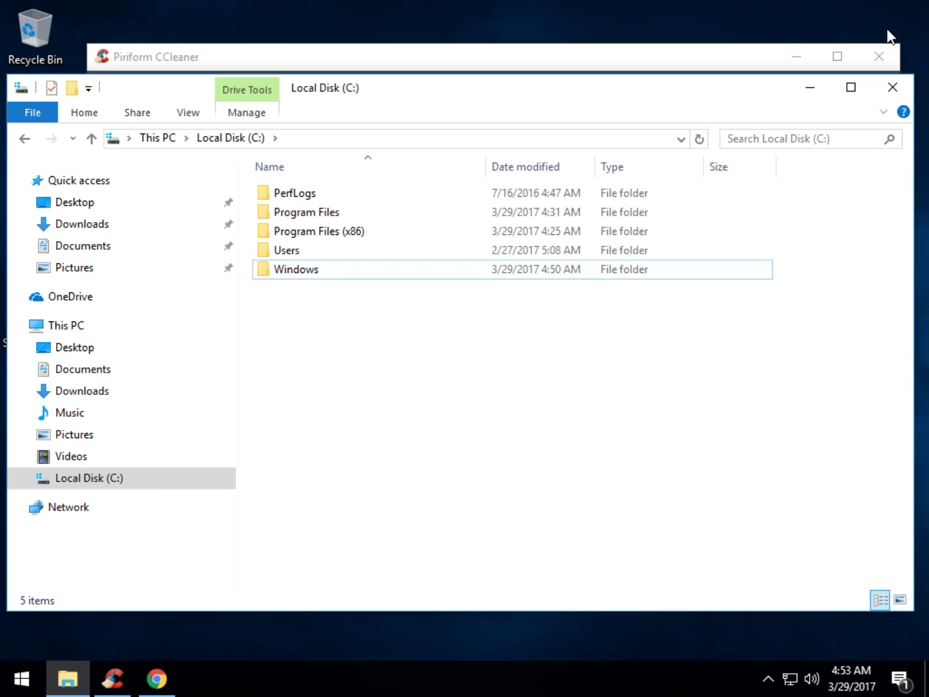
Close File Explorer, review both Powershell context-menu entries, then return to the Windows startup list
click(891, 87)
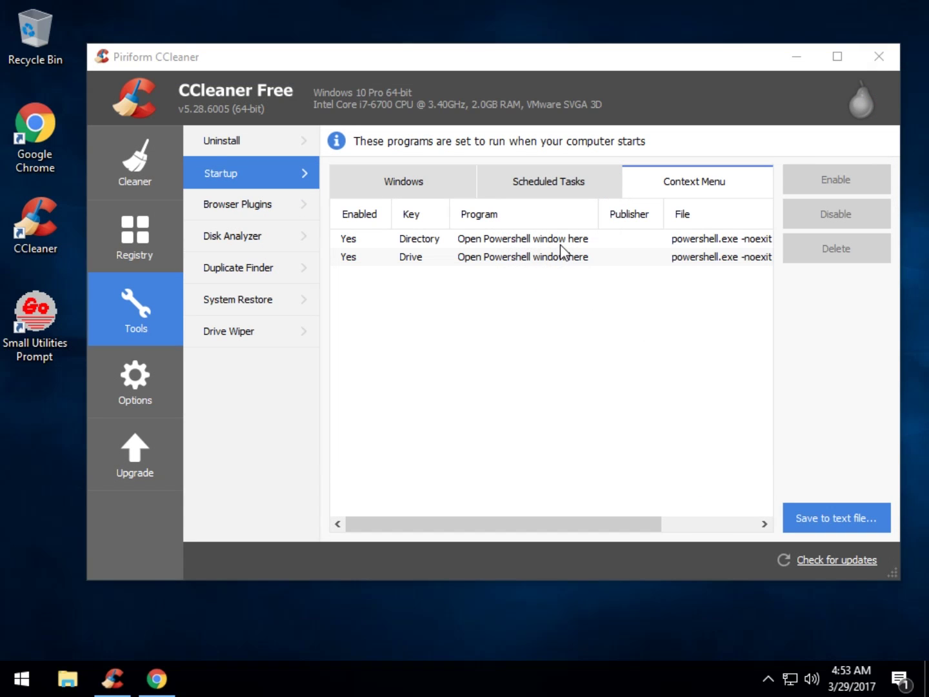
click(549, 240)
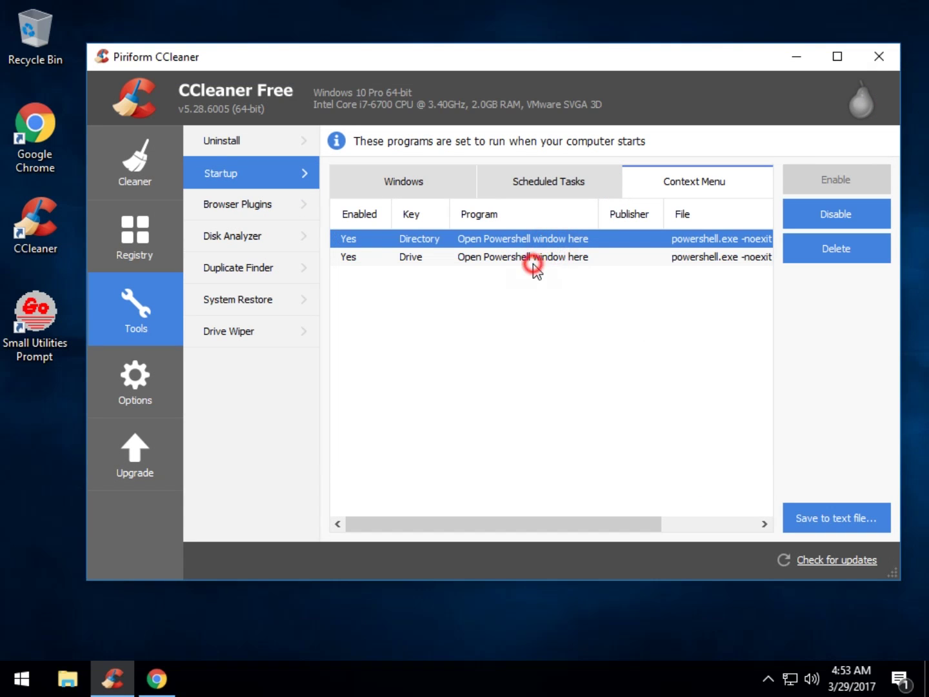
click(532, 263)
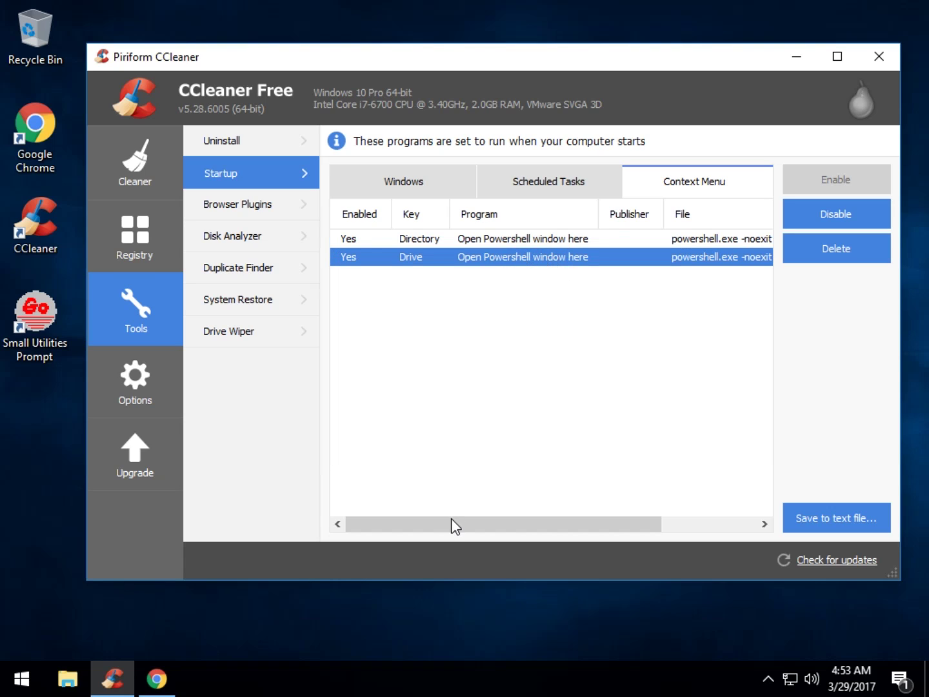
drag(450, 524, 635, 536)
click(401, 523)
click(549, 186)
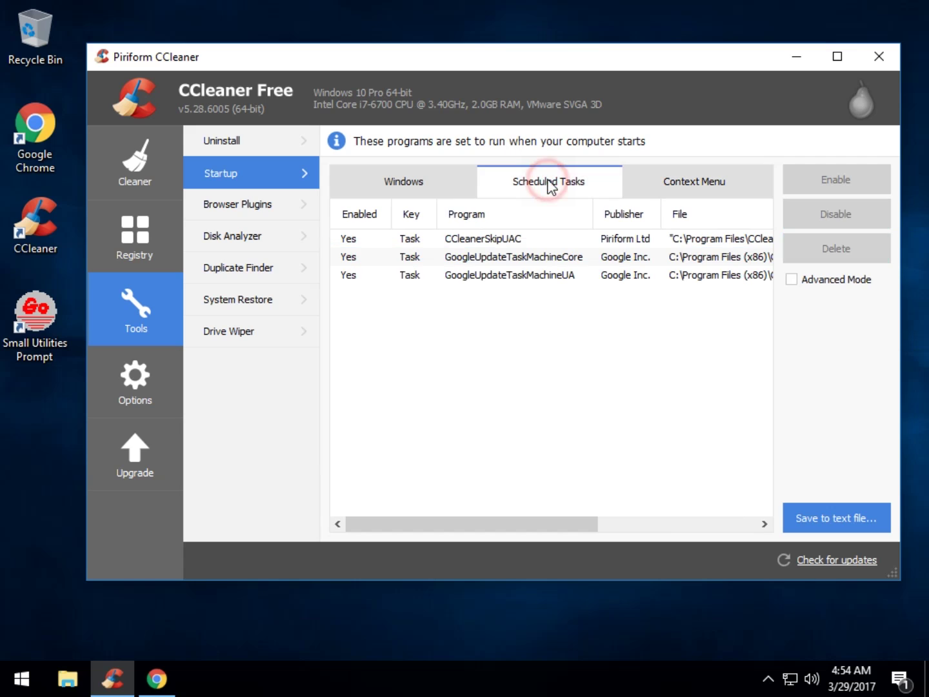
click(411, 181)
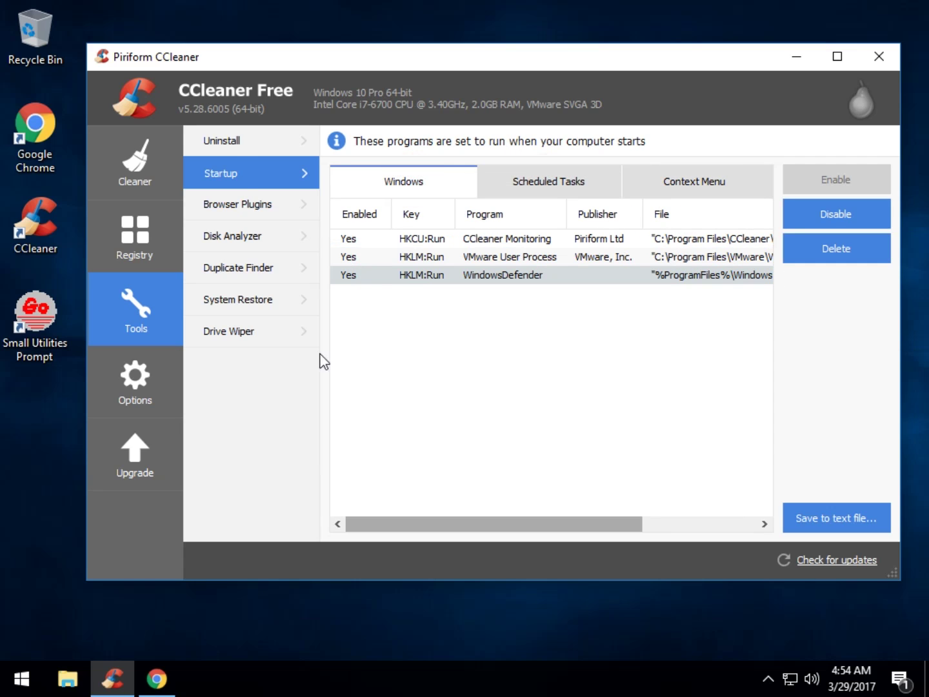
Open Browser Plugins, list Google Chrome's seven apps and extensions, and select YouTube, then Gmail
click(252, 204)
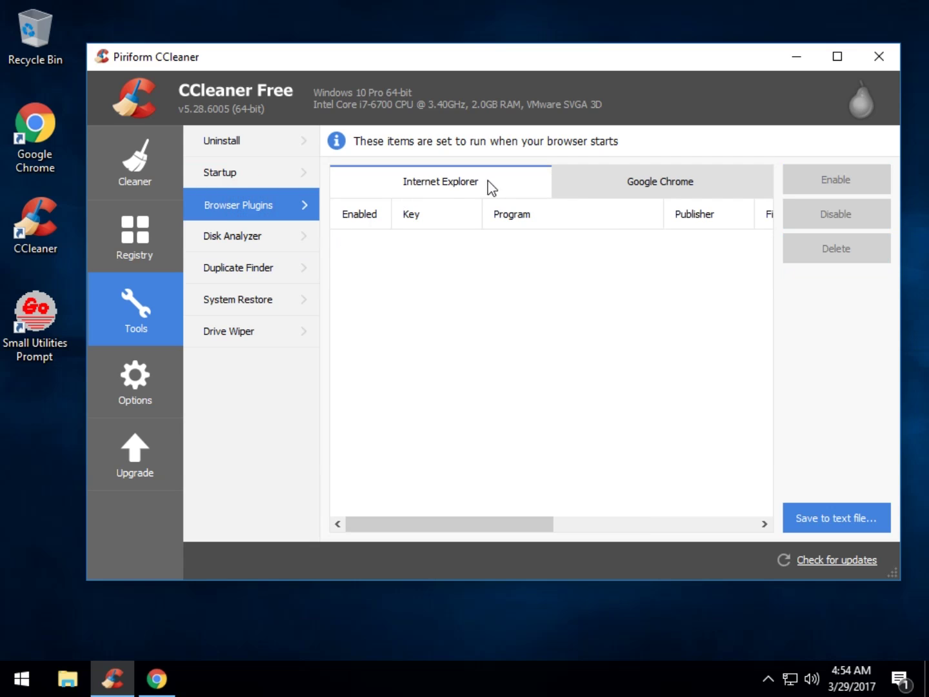
click(676, 177)
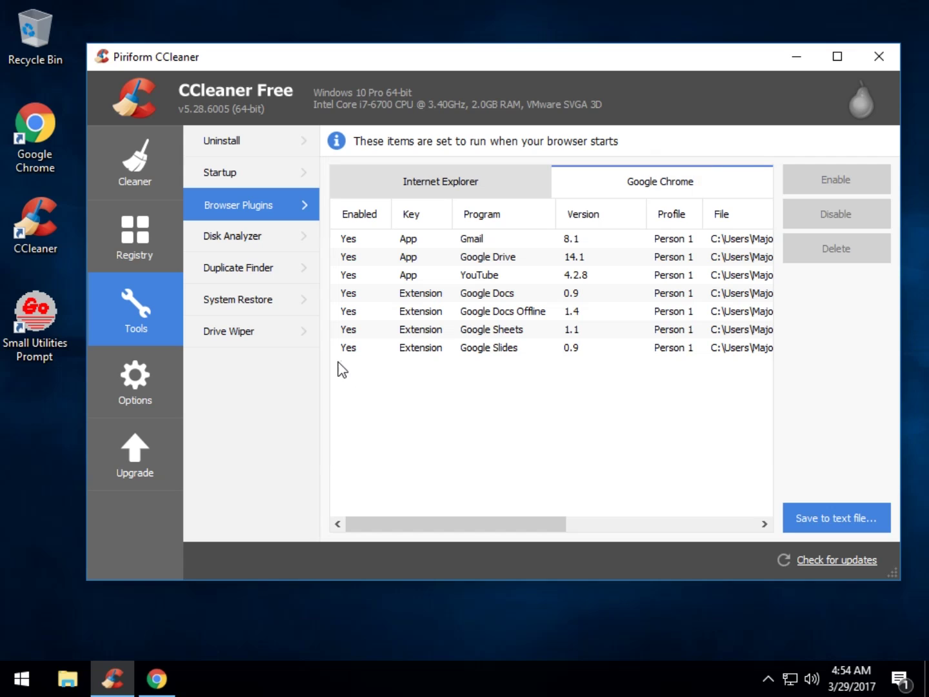
click(533, 275)
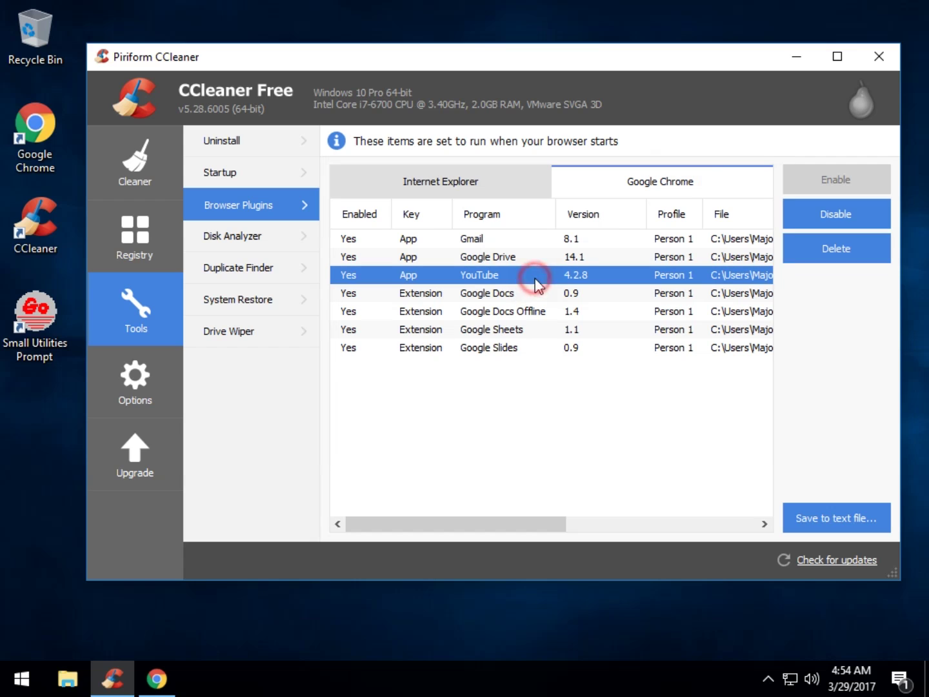
drag(473, 523, 419, 462)
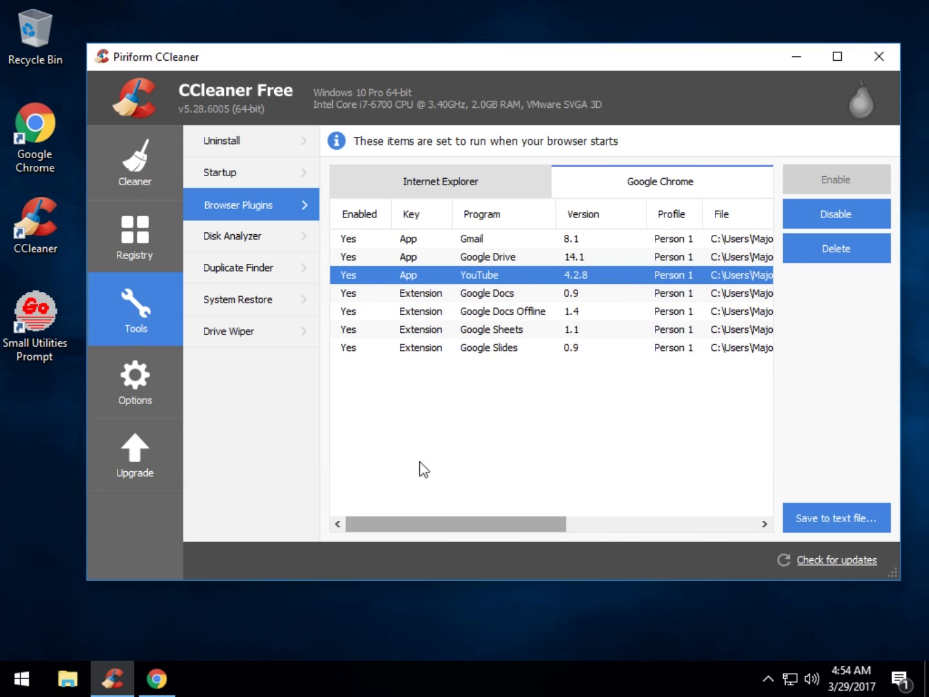
click(497, 240)
Disable the Gmail and Google Drive Chrome apps, letting CCleaner close Chrome
click(833, 217)
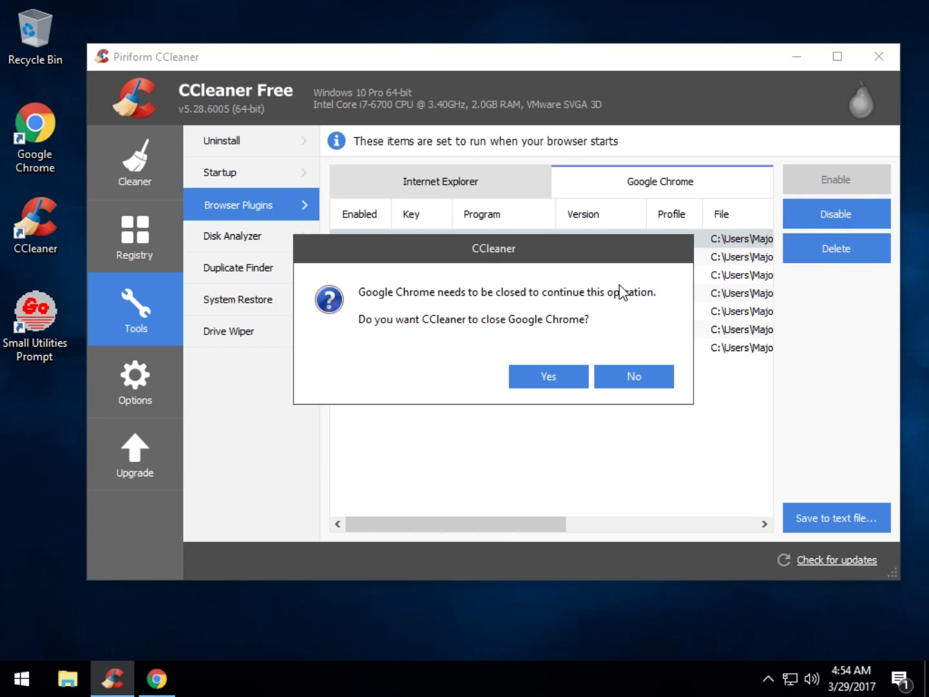
click(548, 377)
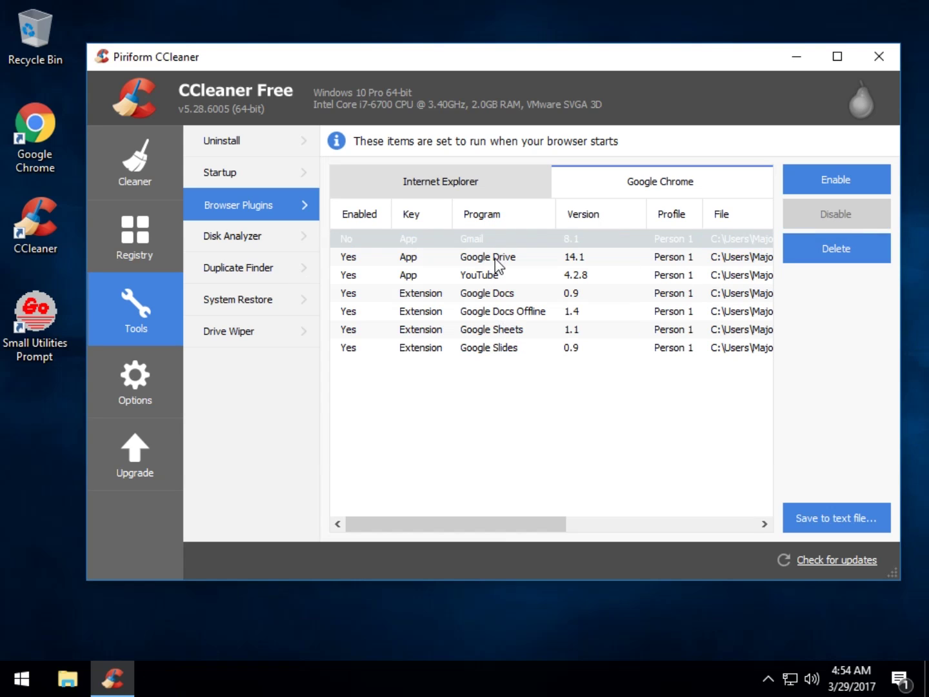
click(496, 258)
click(839, 218)
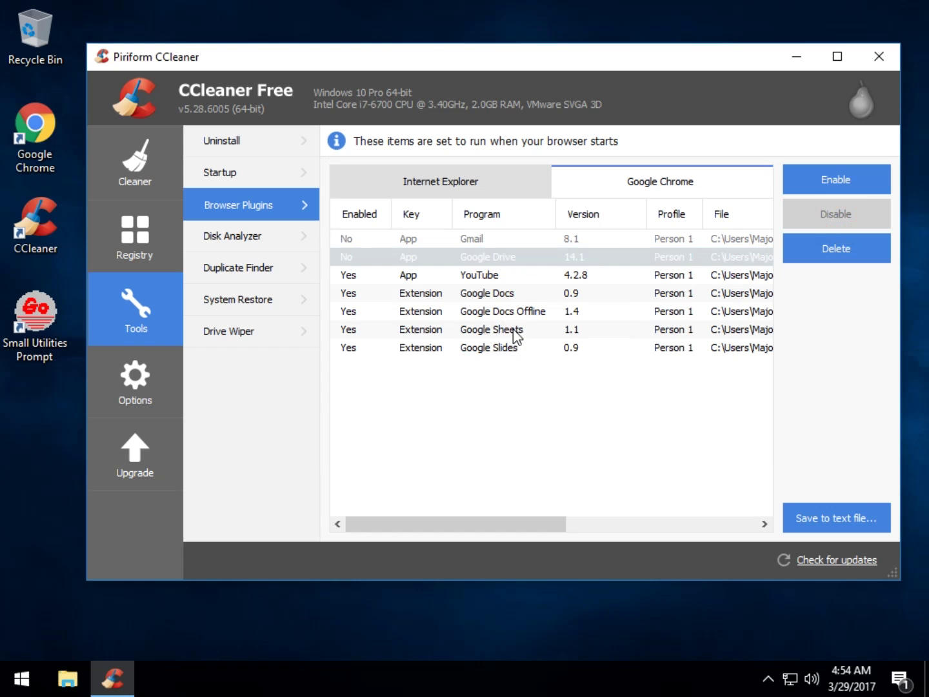
Select the Google Docs, Docs Offline, Sheets and Slides extensions and delete them
click(524, 278)
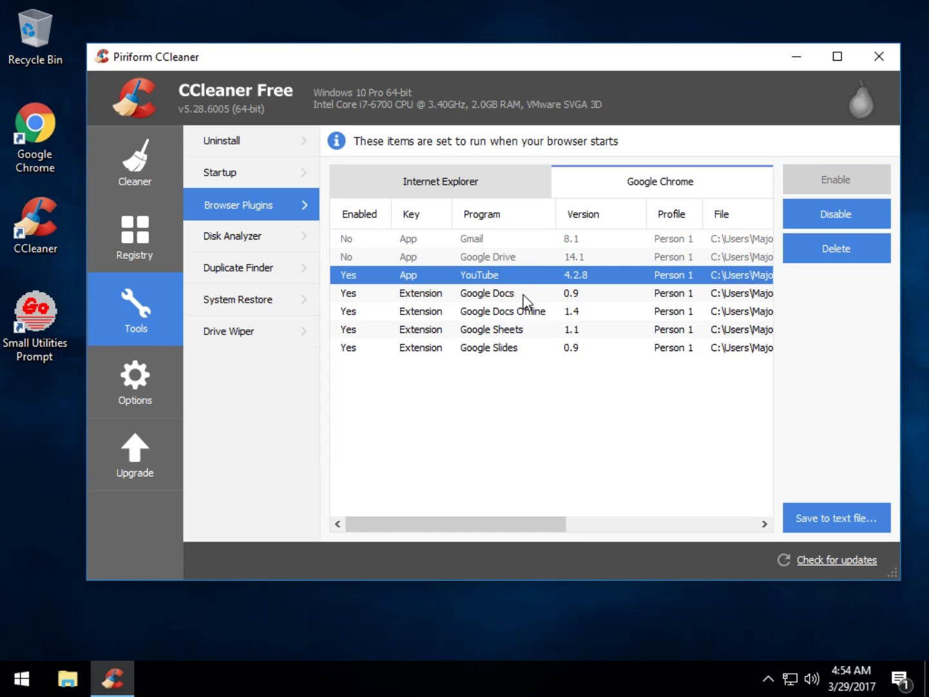
click(510, 312)
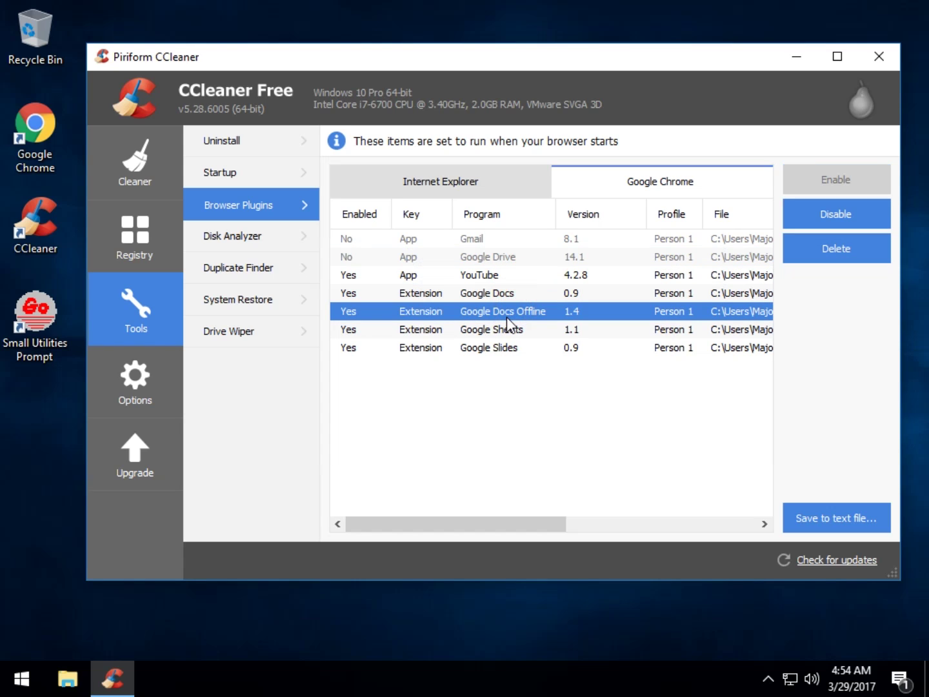
click(500, 299)
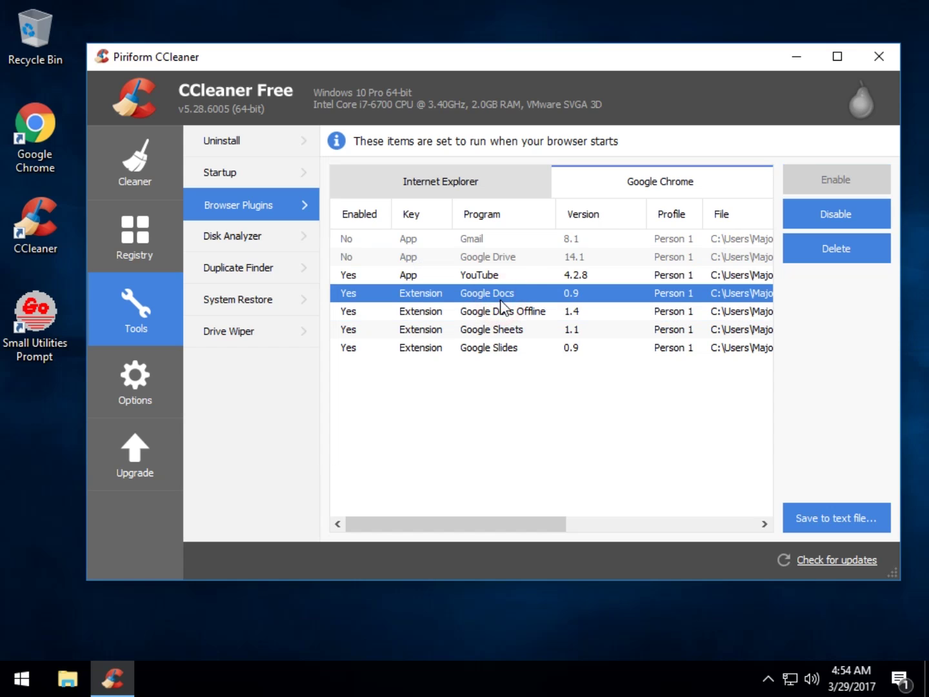
key(shift+Down)
key(shift+Down)
key(shift+Down)
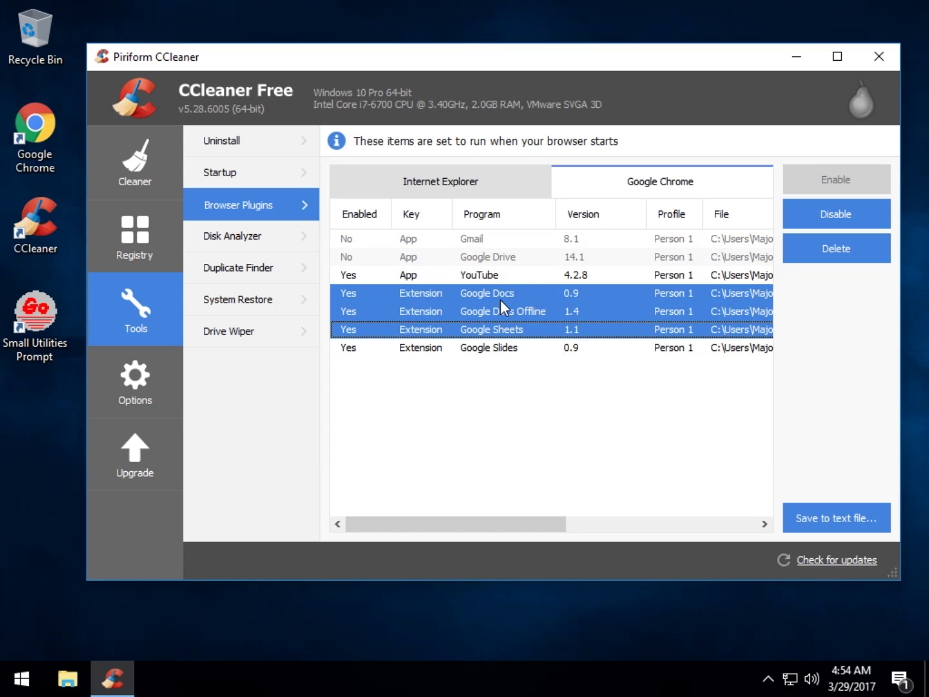
key(shift+Up)
key(shift+Up)
key(shift+Up)
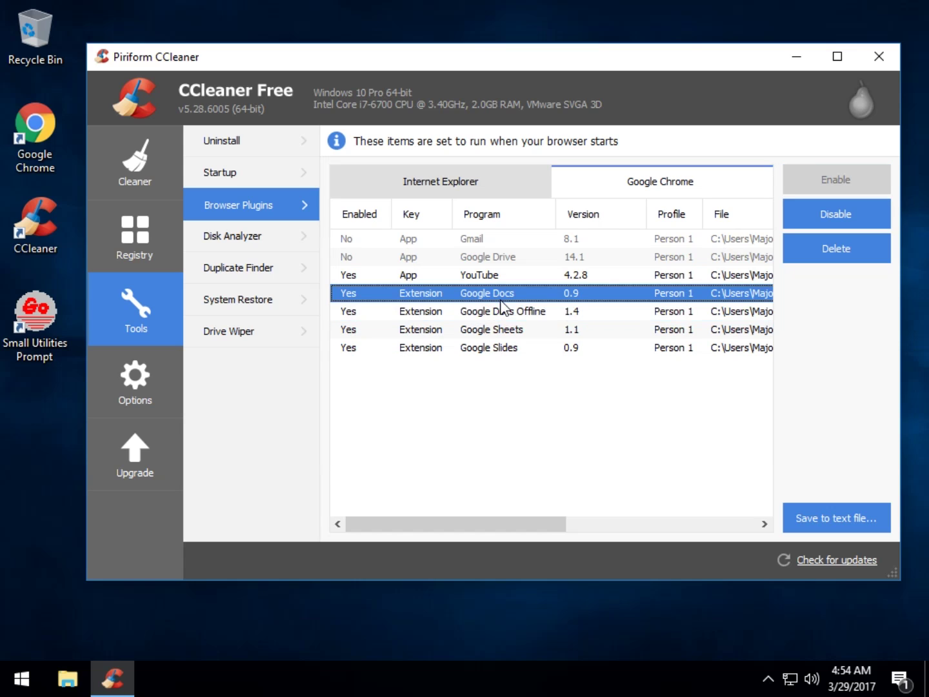
key(shift+Down)
key(shift+Down)
key(shift+Down)
key(shift+Up)
key(shift+Up)
key(shift+Up)
key(shift+Down)
key(shift+Down)
key(shift+Up)
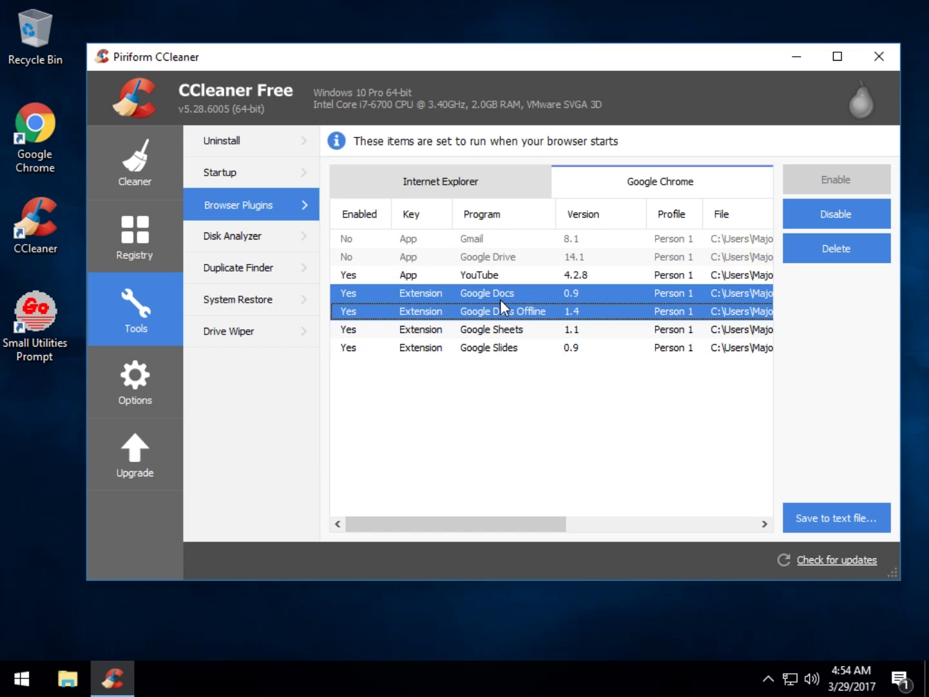
key(shift+Down)
key(shift+Down)
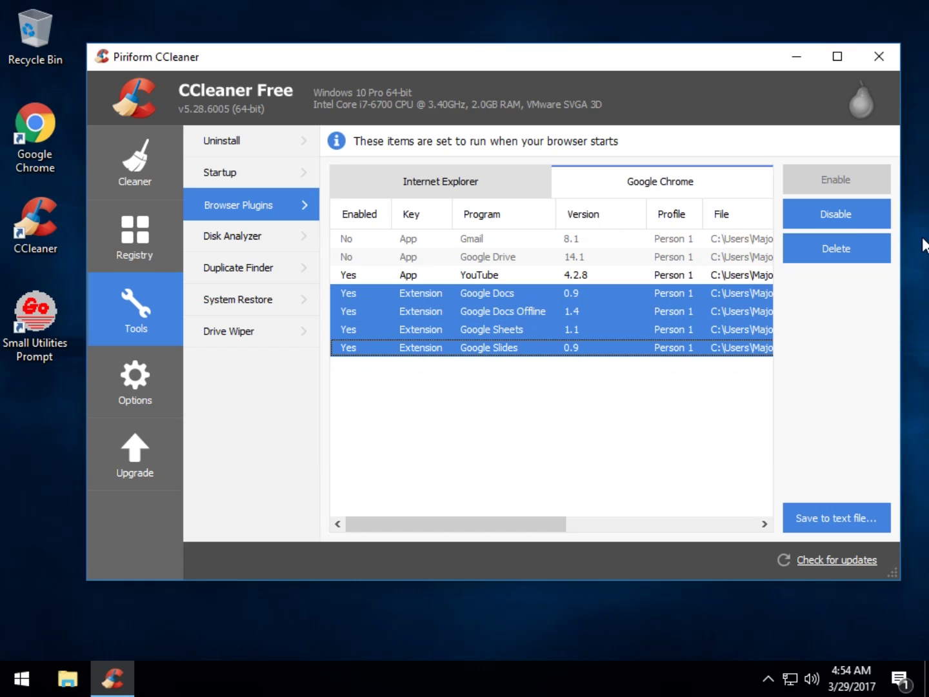
click(836, 257)
click(515, 381)
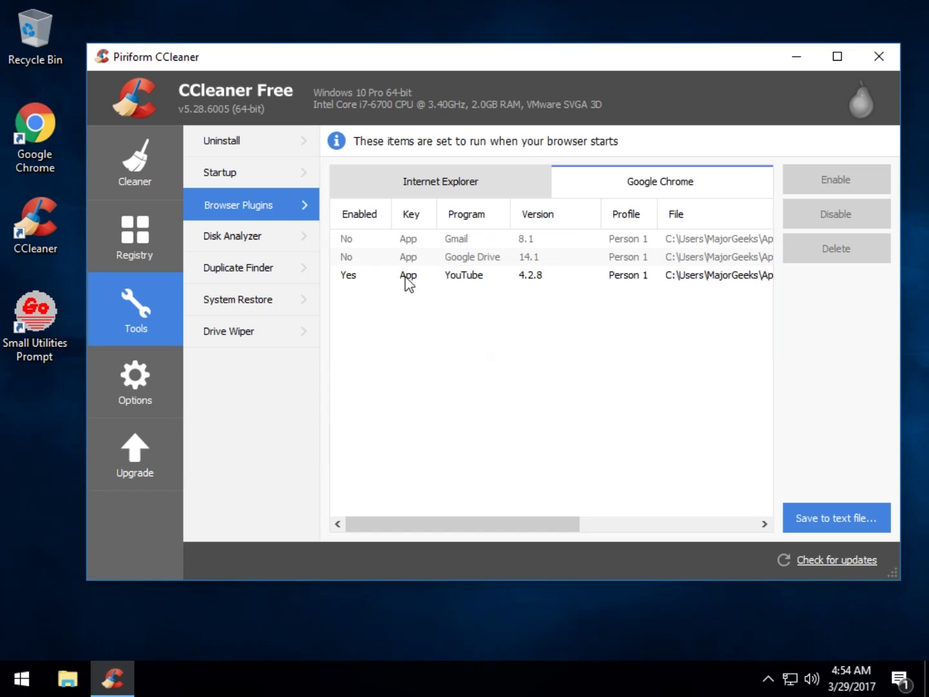
Switch briefly between Cleaner and Tools, then close the CCleaner window
click(119, 159)
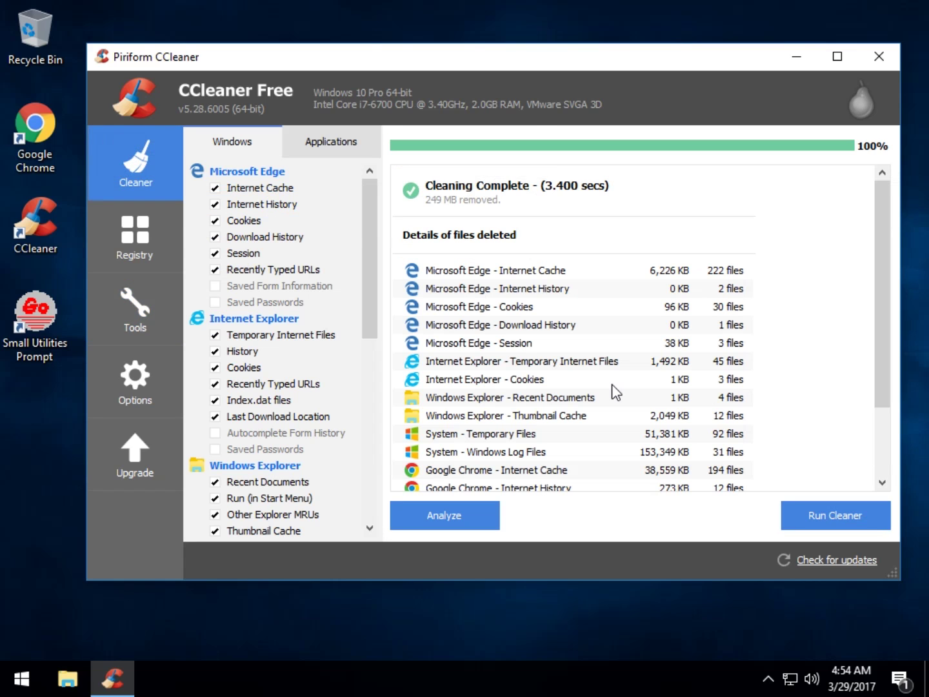
click(163, 308)
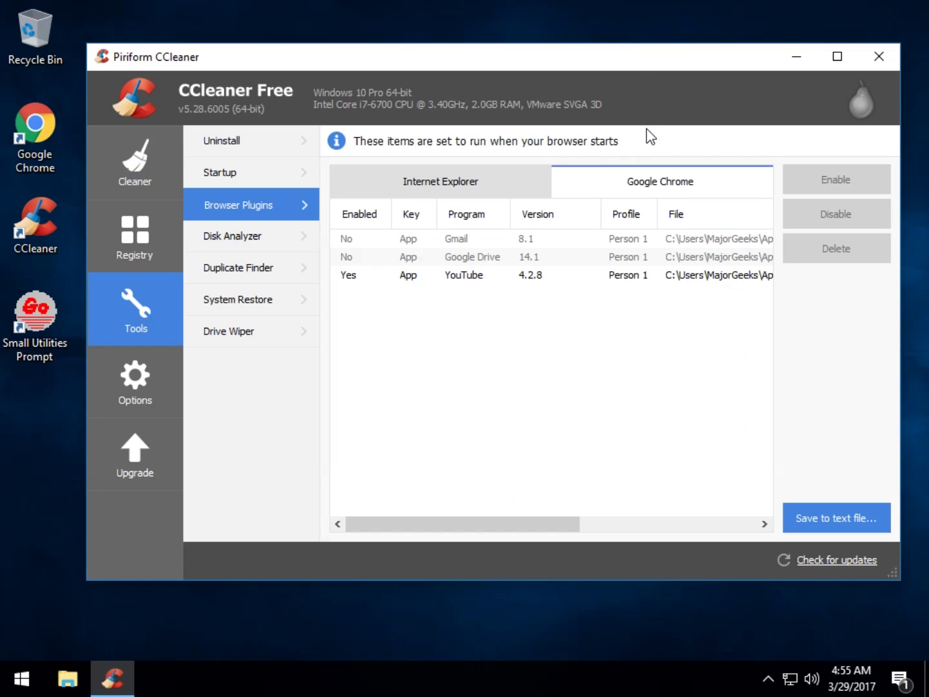
click(879, 56)
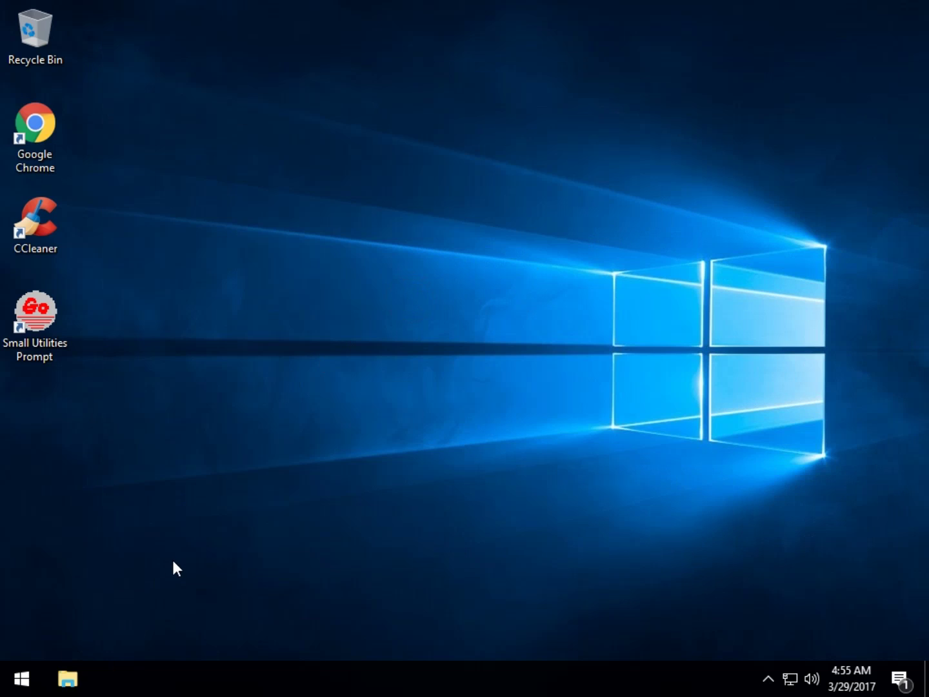
Search Windows for 'defra' and launch Defragment and Optimize Drives
key(super+s)
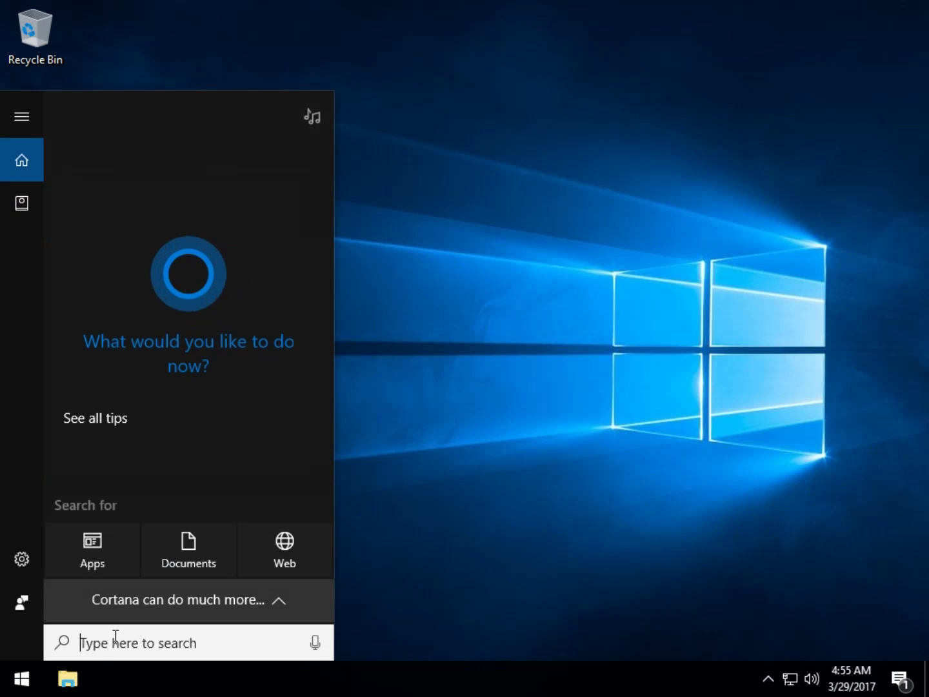
text(defra)
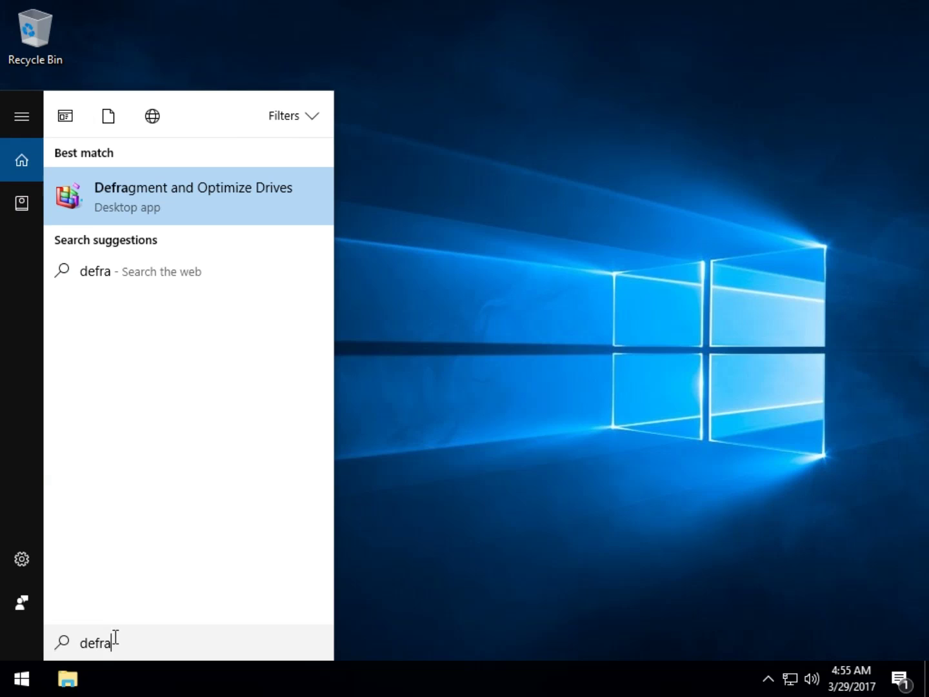
click(137, 189)
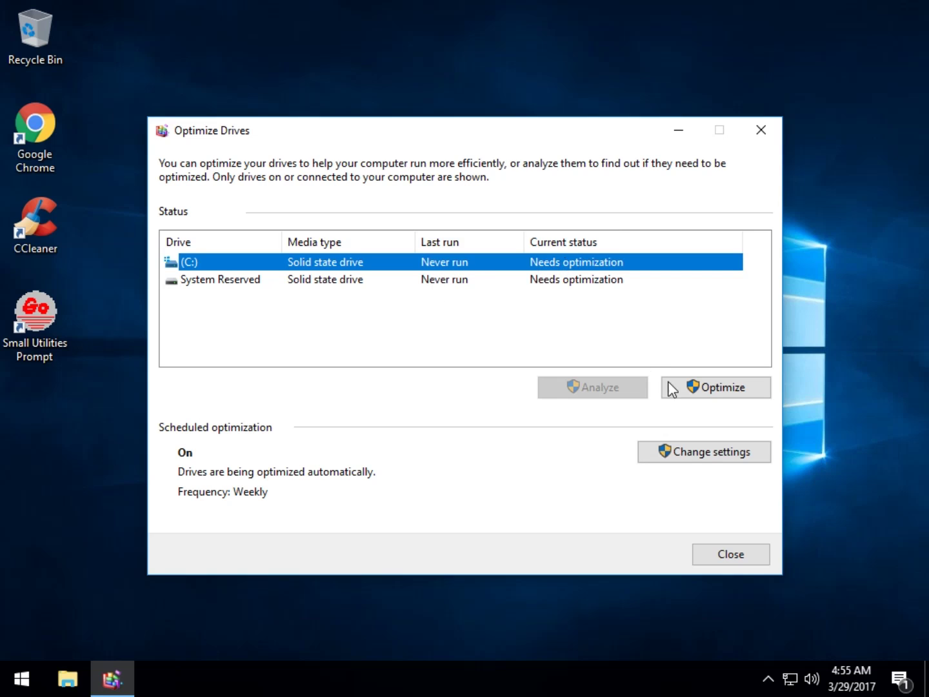
Try optimizing (C:), then set frequency to Monthly and uncheck Run on a schedule
click(705, 395)
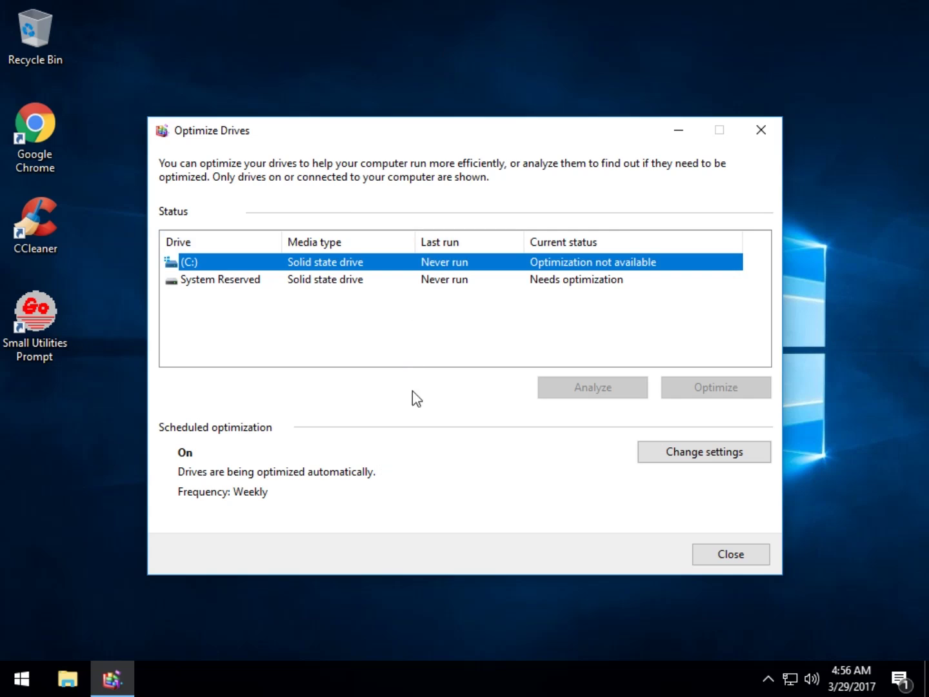
click(703, 450)
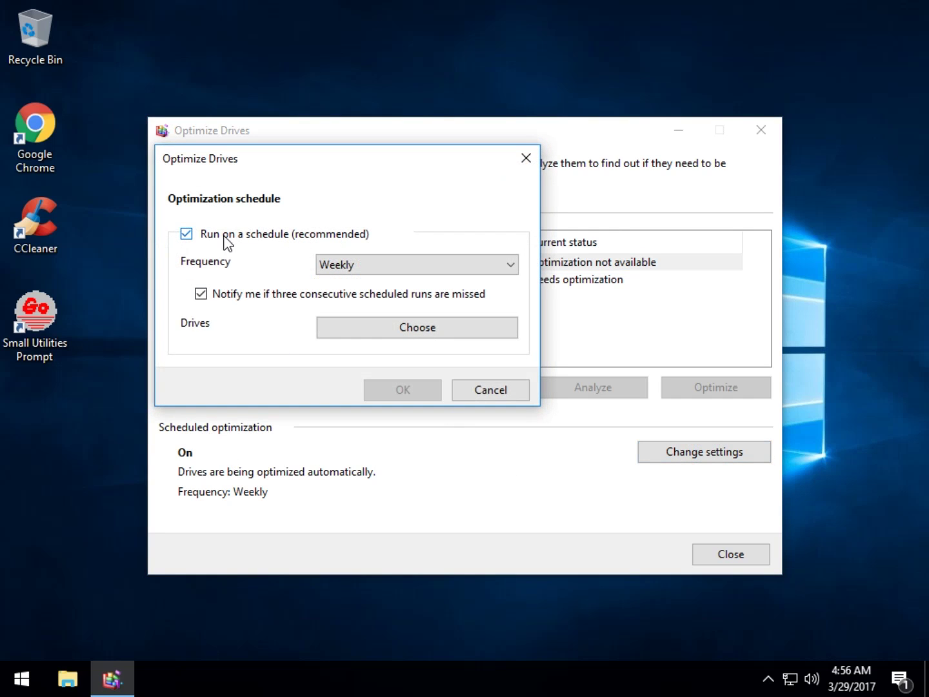
click(379, 265)
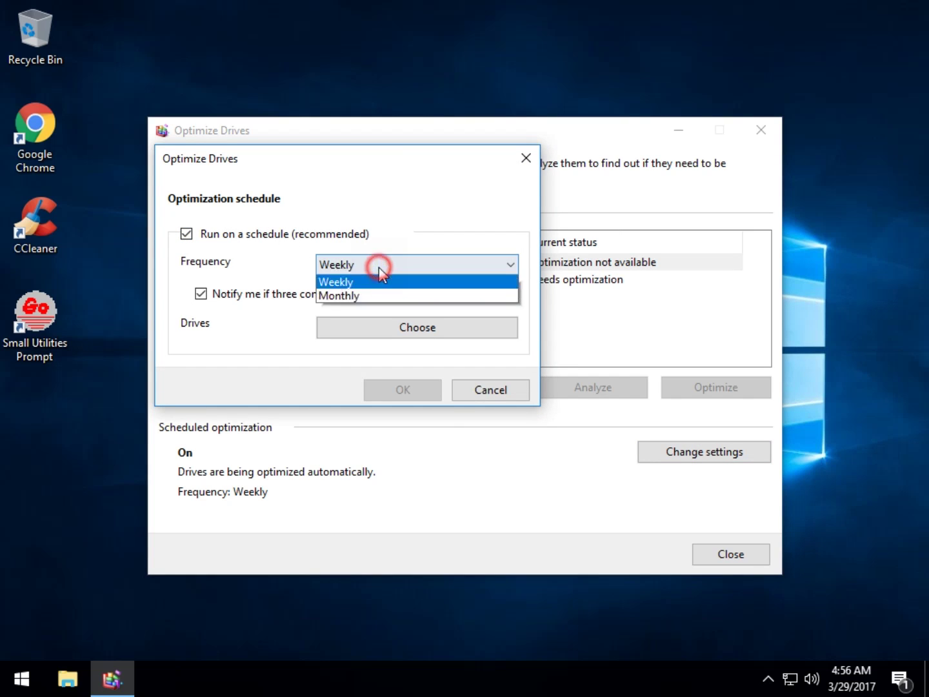
click(355, 309)
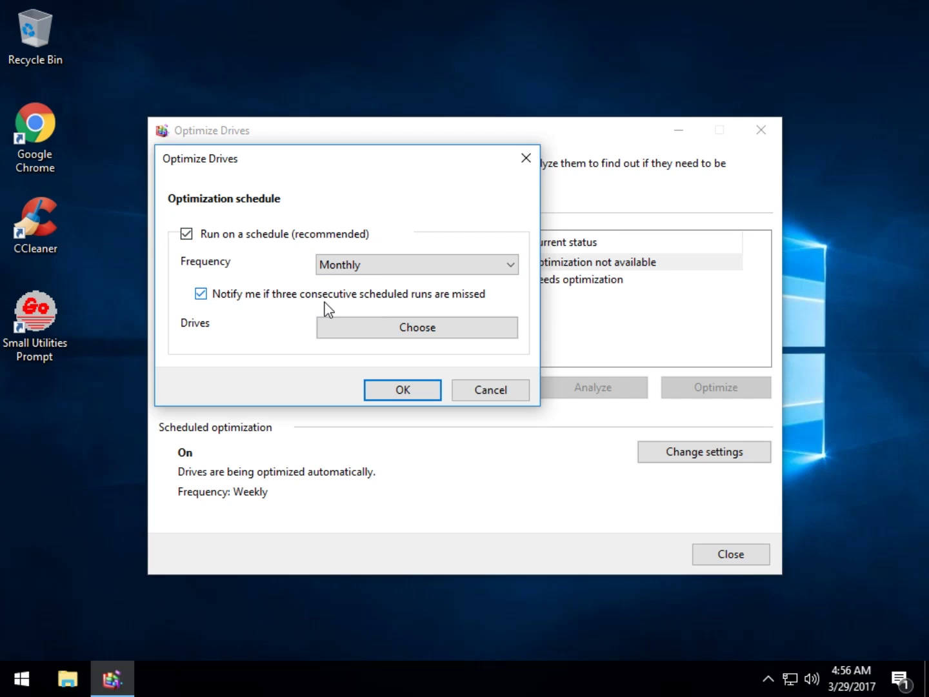
click(187, 233)
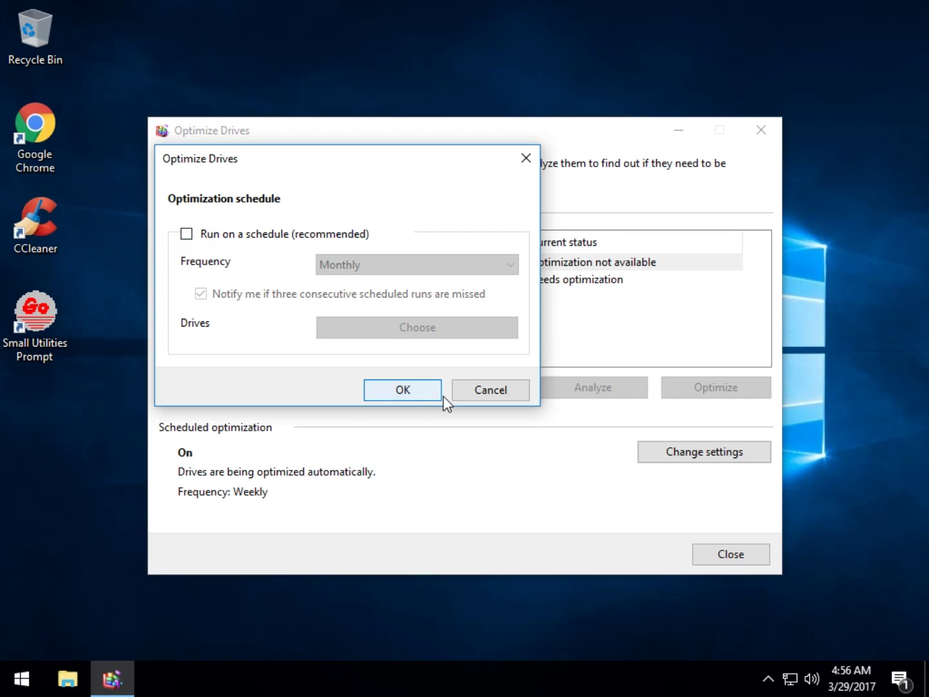
click(420, 389)
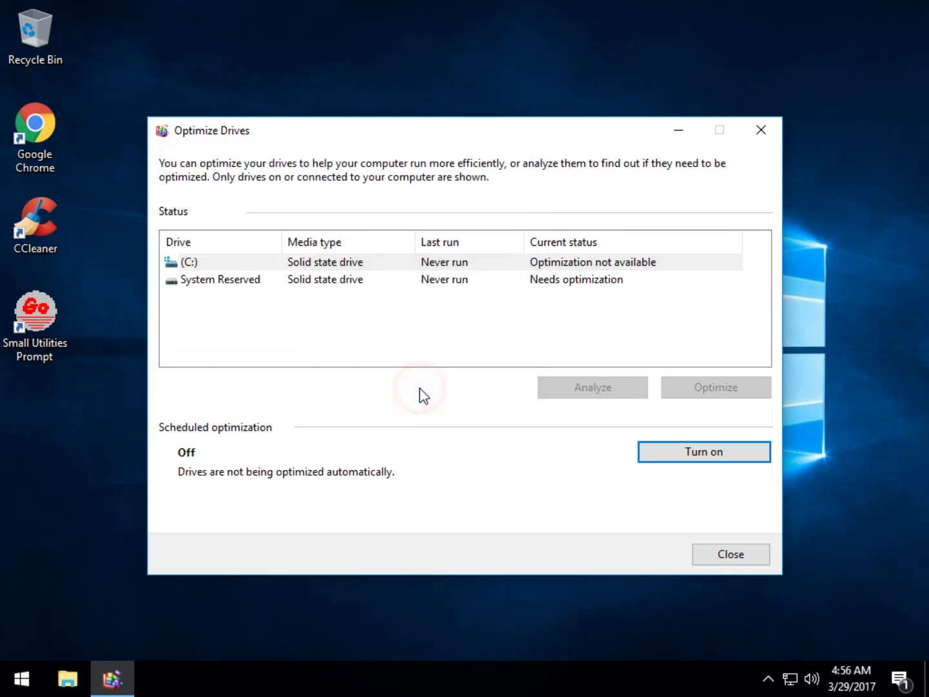
Close Optimize Drives, check the Start power options, then dismiss Start to the desktop
click(761, 129)
click(20, 685)
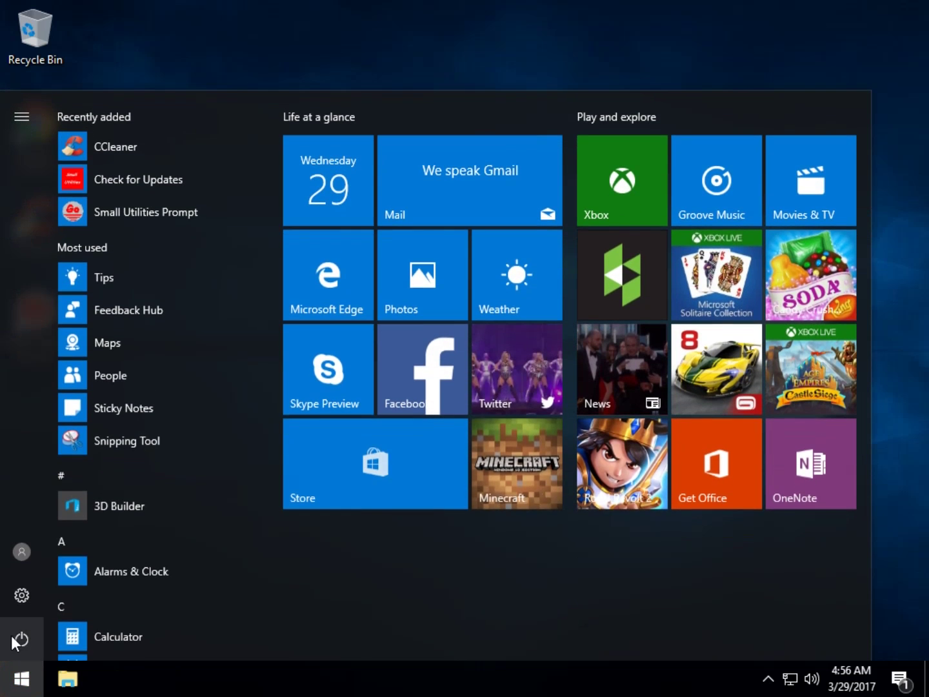
click(22, 635)
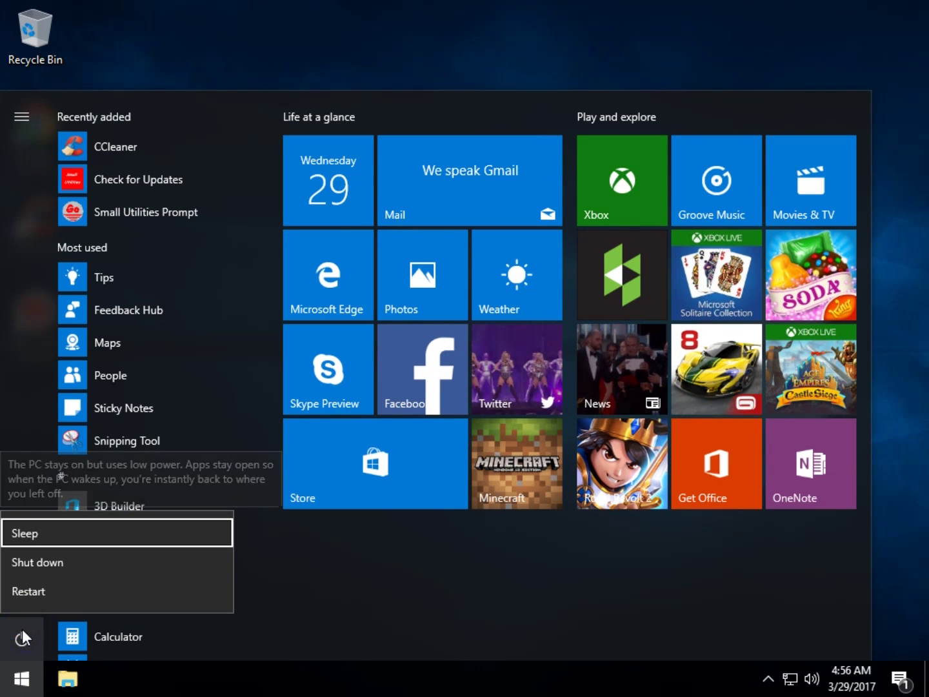
click(767, 677)
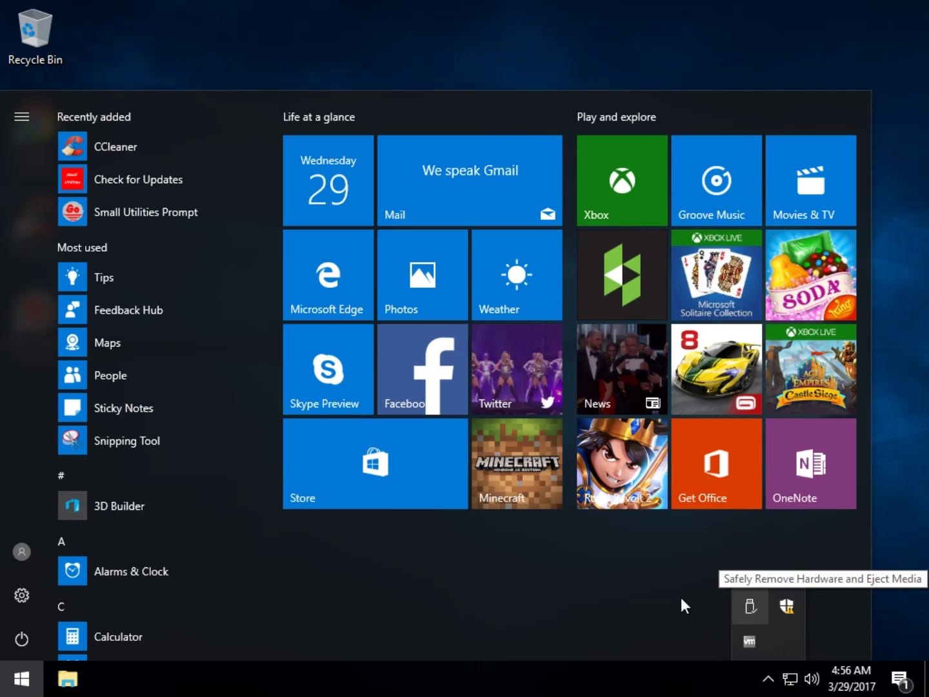
click(405, 33)
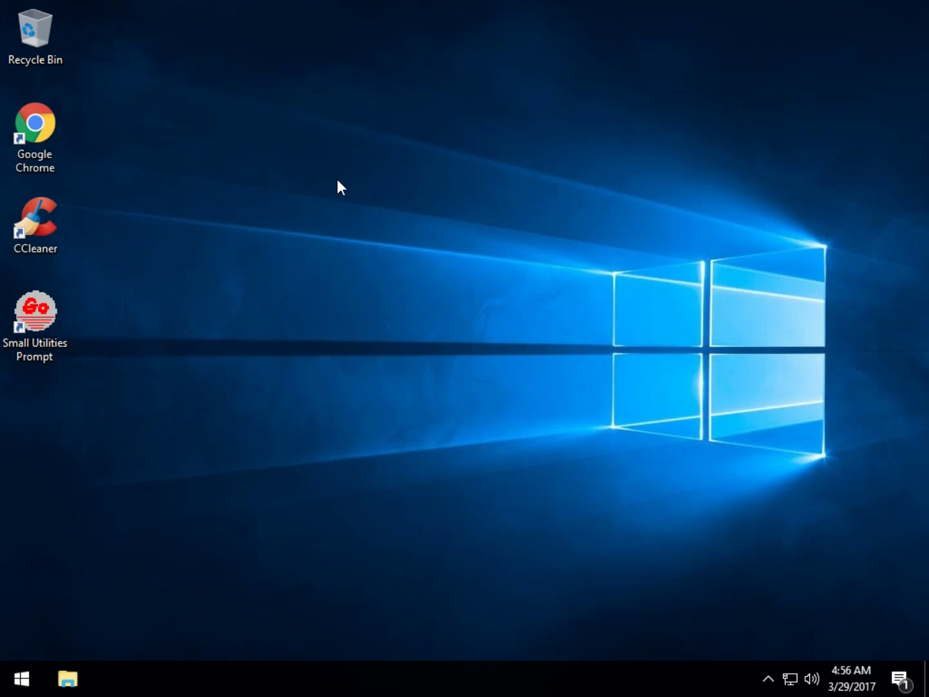